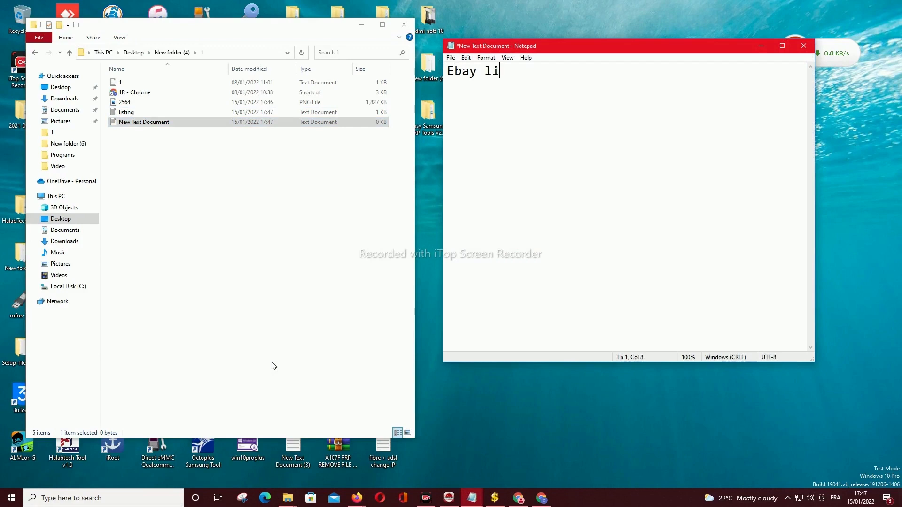
Step: Complete the note's first line as "Ebay listing new methode 2022 index 5 min test" and start a new line
{"action": "type", "text": "ng"}
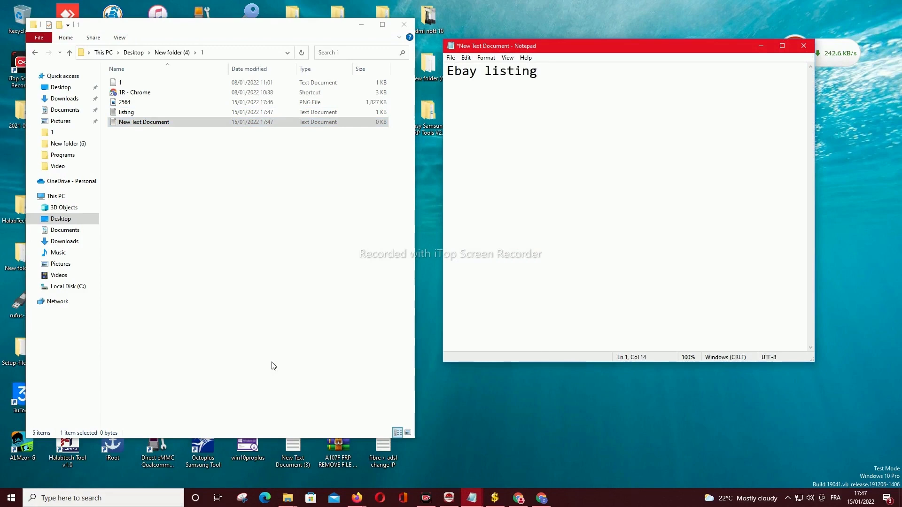
{"action": "type", "text": " new methode 2"}
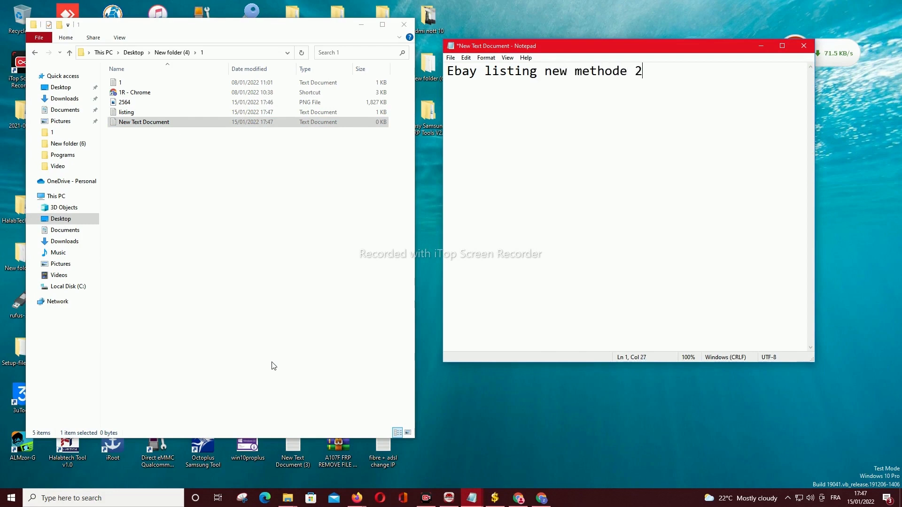
{"action": "type", "text": "022 index 5 mi"}
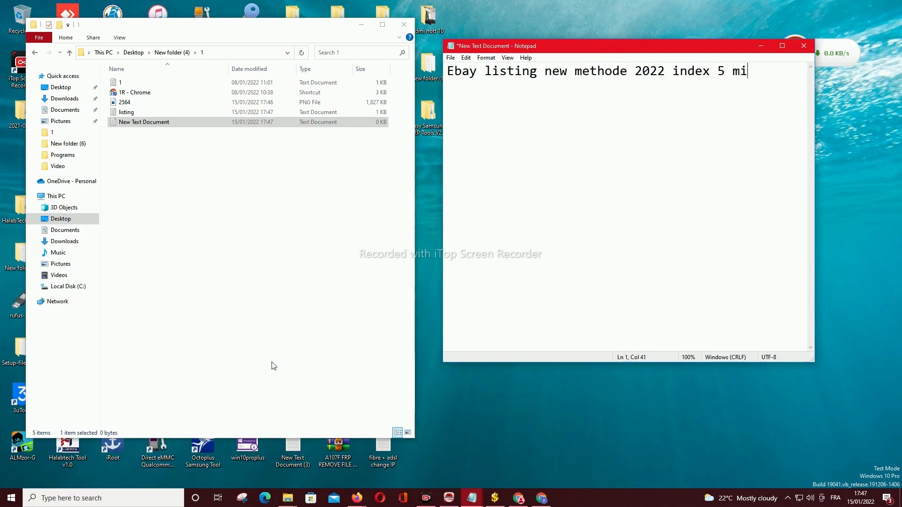
{"action": "type", "text": "n "}
{"action": "type", "text": "s"}
{"action": "type", "text": "e"}
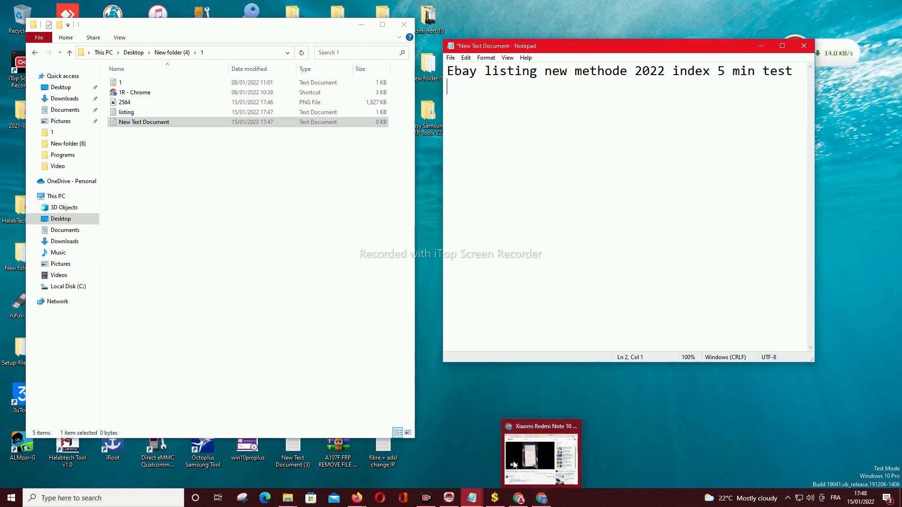
Step: Create a copy of the 2564 PNG with all possible properties removed, and delete the original file
{"action": "left_click", "coordinate": [140, 103]}
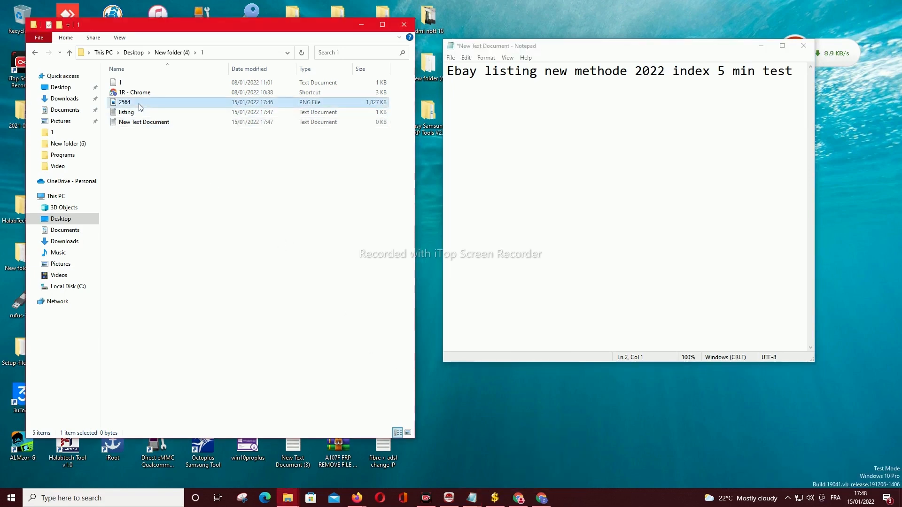
{"action": "right_click", "coordinate": [139, 104]}
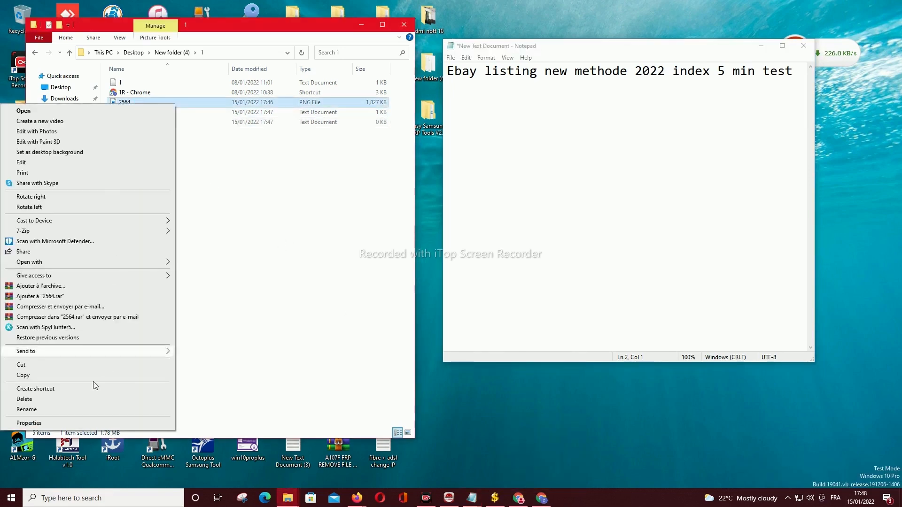
{"action": "left_click", "coordinate": [83, 421]}
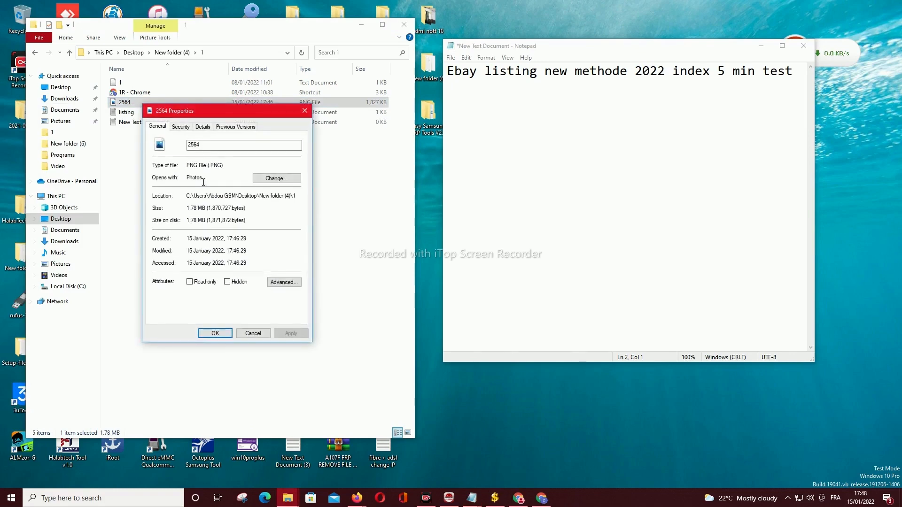
{"action": "left_click", "coordinate": [182, 127]}
{"action": "left_click", "coordinate": [204, 128]}
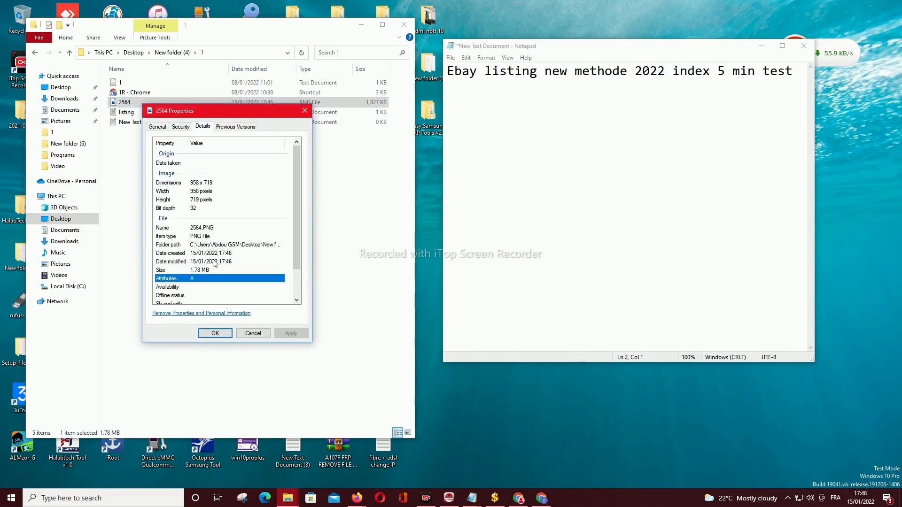
{"action": "left_click", "coordinate": [202, 314]}
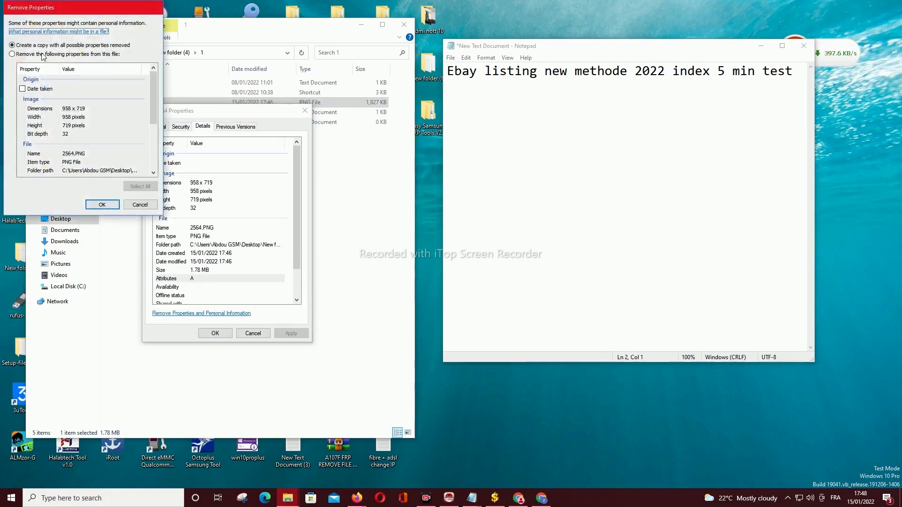
{"action": "left_click", "coordinate": [101, 204]}
{"action": "left_click", "coordinate": [215, 333]}
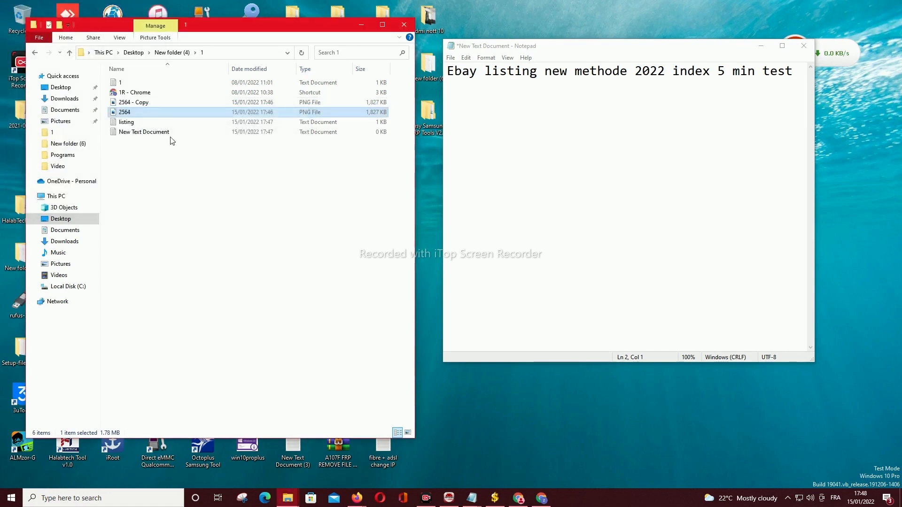
{"action": "key", "text": "Delete"}
Step: Rename the copied image to 2564, and open the picture to check it before closing it again
{"action": "left_click", "coordinate": [152, 105]}
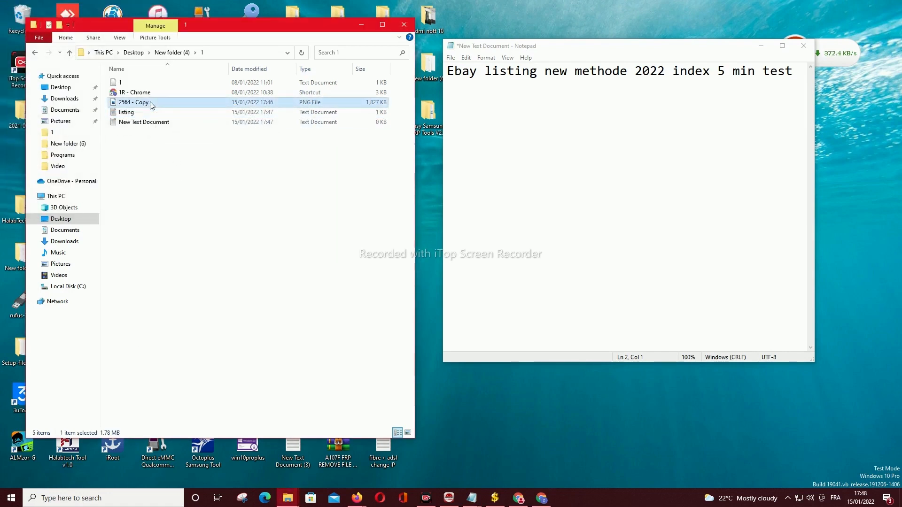
{"action": "key", "text": "F2"}
{"action": "left_click", "coordinate": [151, 103]}
{"action": "key", "text": "BackSpace"}
{"action": "key", "text": "BackSpace"}
{"action": "key", "text": "BackSpace"}
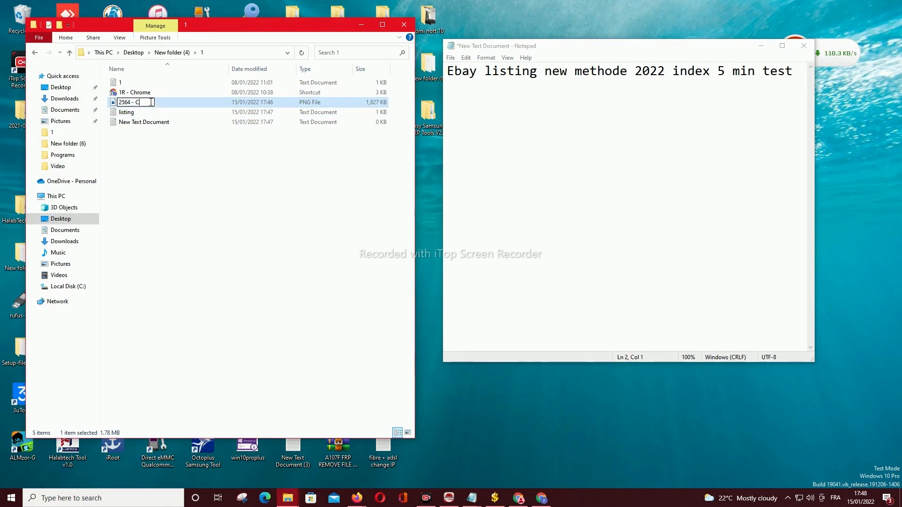
{"action": "key", "text": "BackSpace"}
{"action": "key", "text": "BackSpace"}
{"action": "key", "text": "BackSpace"}
{"action": "key", "text": "BackSpace"}
{"action": "double_click", "coordinate": [150, 103]}
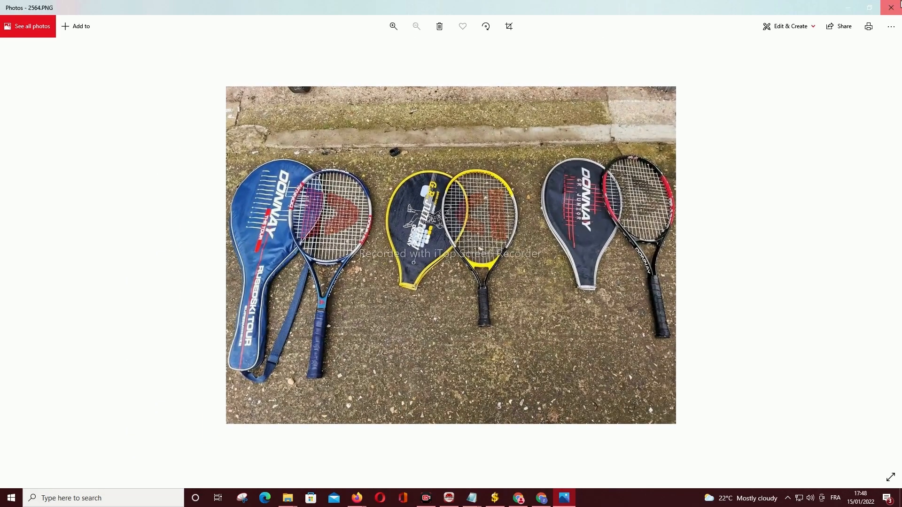
{"action": "left_click", "coordinate": [891, 7]}
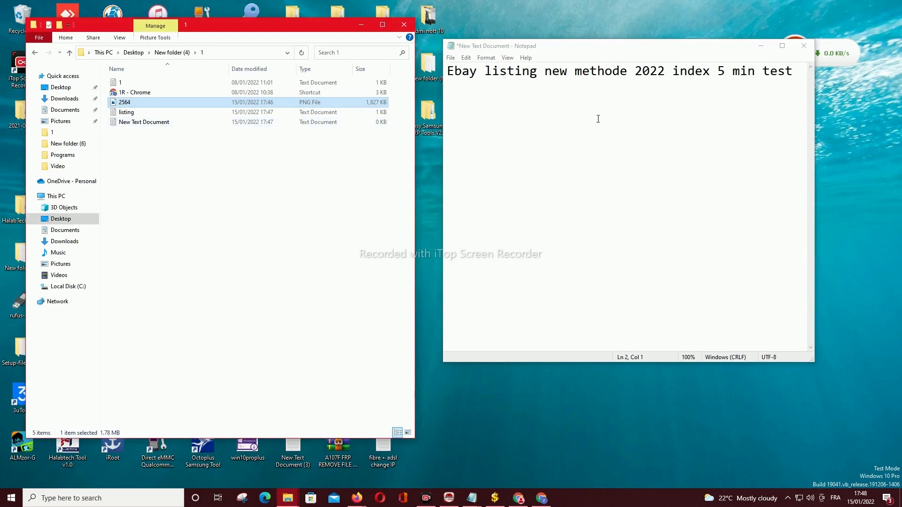
Step: Switch to Chrome and load the eBay UK home page
{"action": "left_click", "coordinate": [541, 497]}
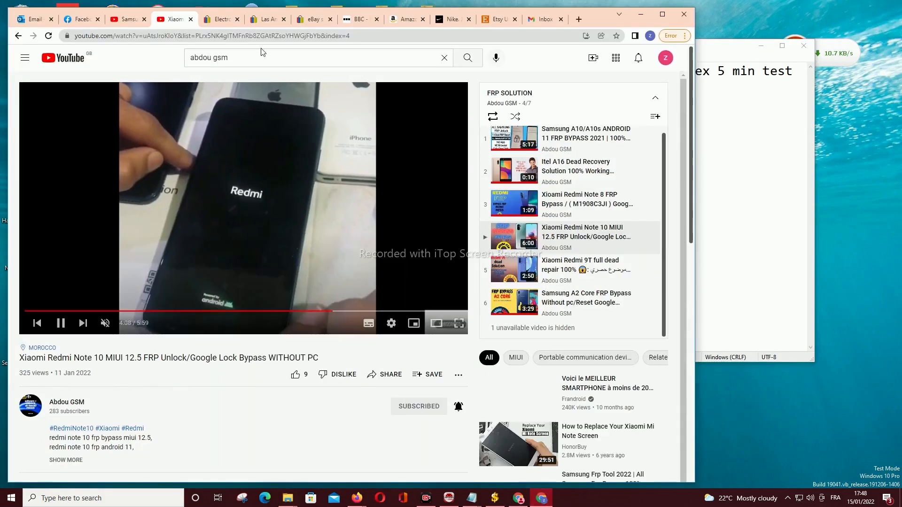
{"action": "left_click", "coordinate": [220, 19]}
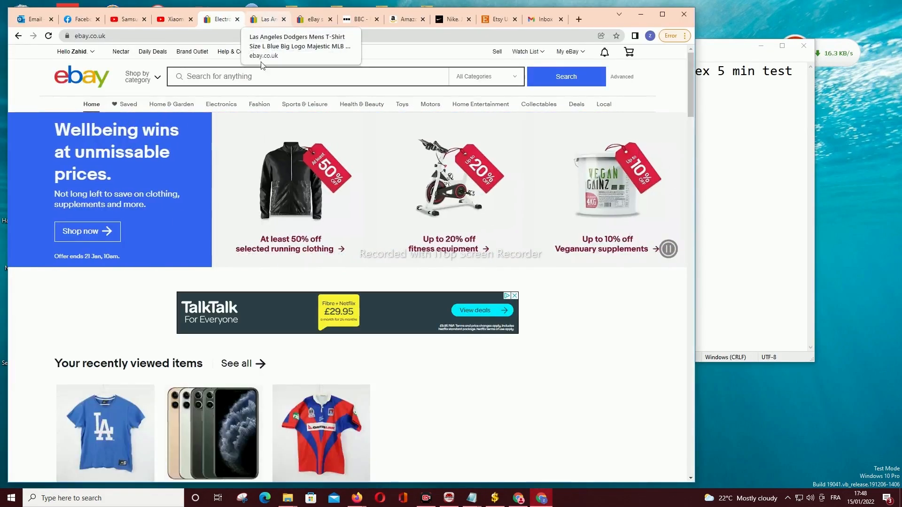
{"action": "left_click", "coordinate": [104, 88]}
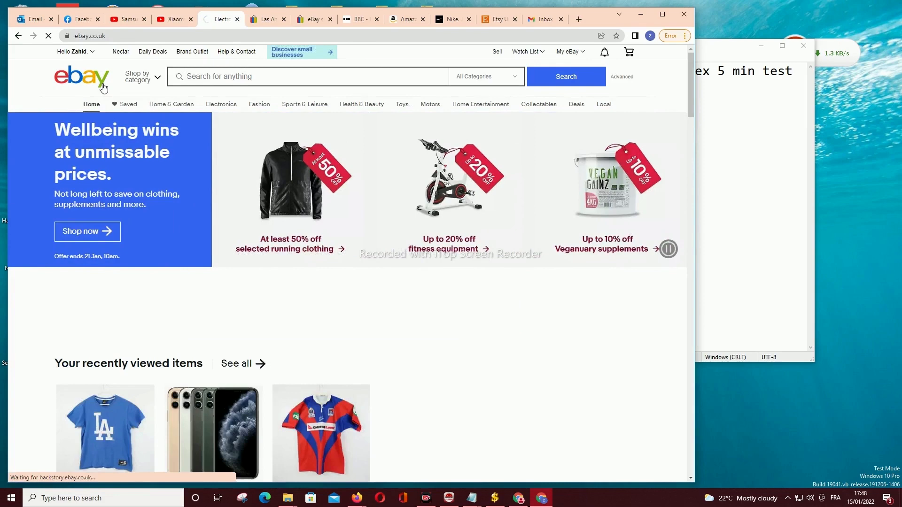
Step: Switch to Notepad, add the line "account united kingdom" below the title, and highlight it
{"action": "left_click", "coordinate": [787, 90]}
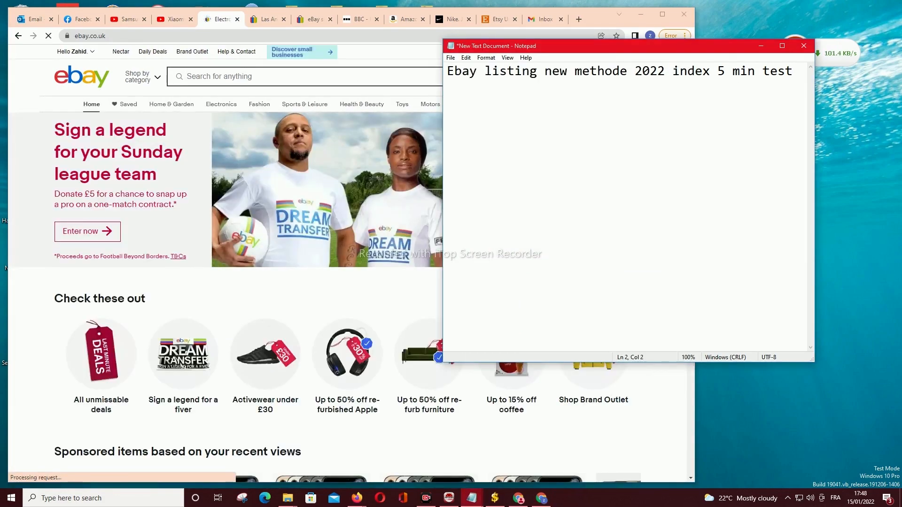
{"action": "type", "text": "account "}
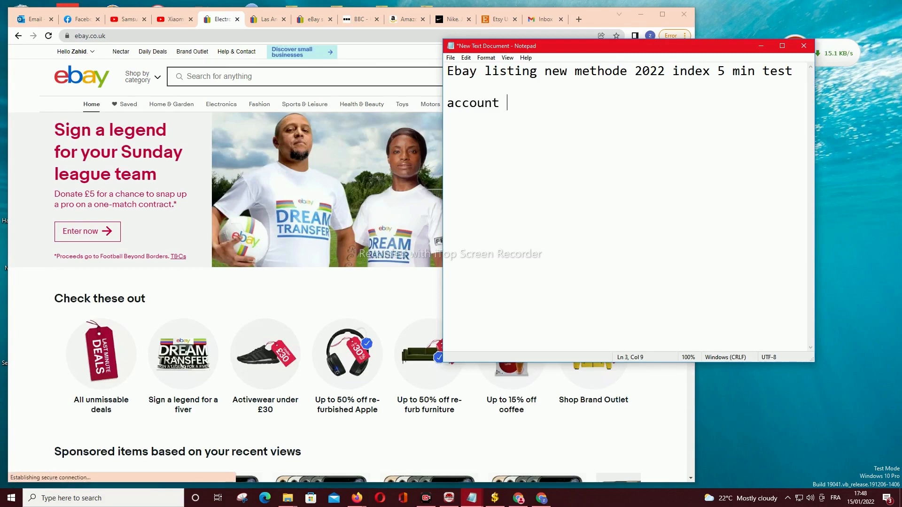
{"action": "type", "text": "uni"}
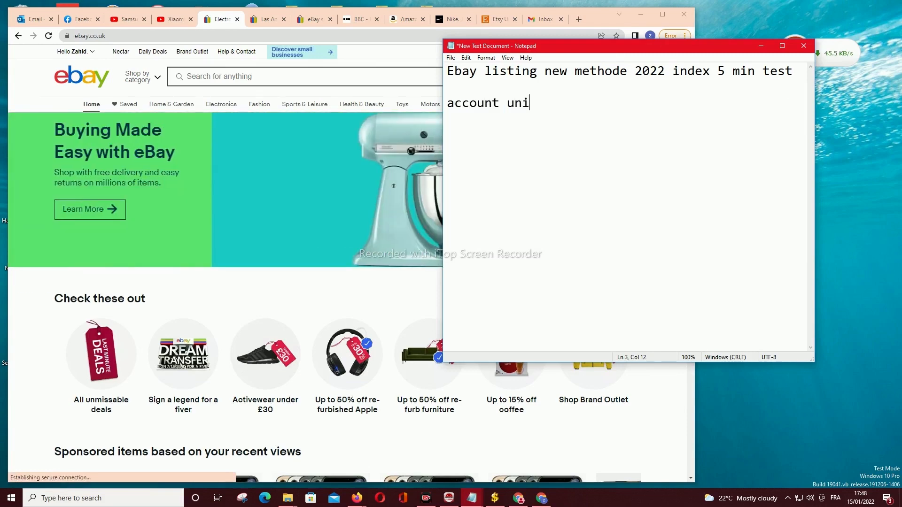
{"action": "type", "text": "ted kingdom"}
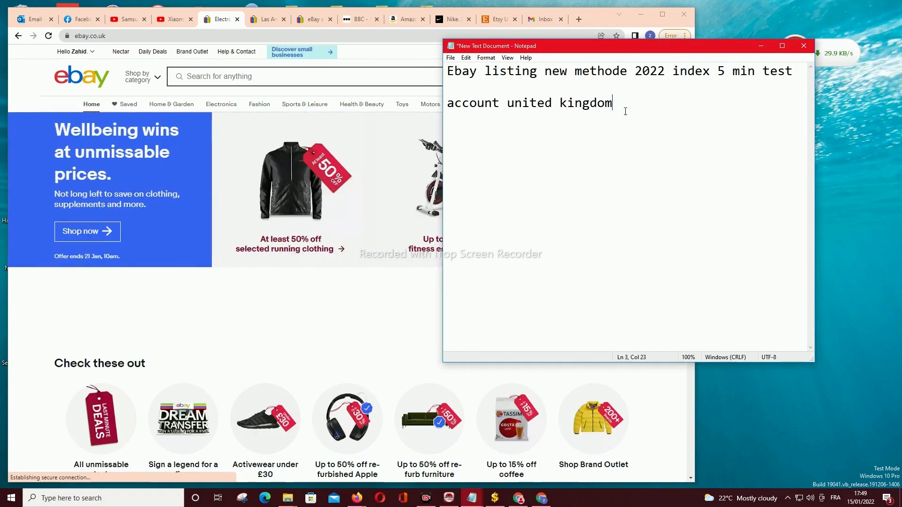
{"action": "left_click_drag", "start_coordinate": [614, 105], "coordinate": [446, 111]}
Step: Open the signed-in account's eBay profile in Chrome and check its membership start date
{"action": "mouse_move", "coordinate": [86, 58]}
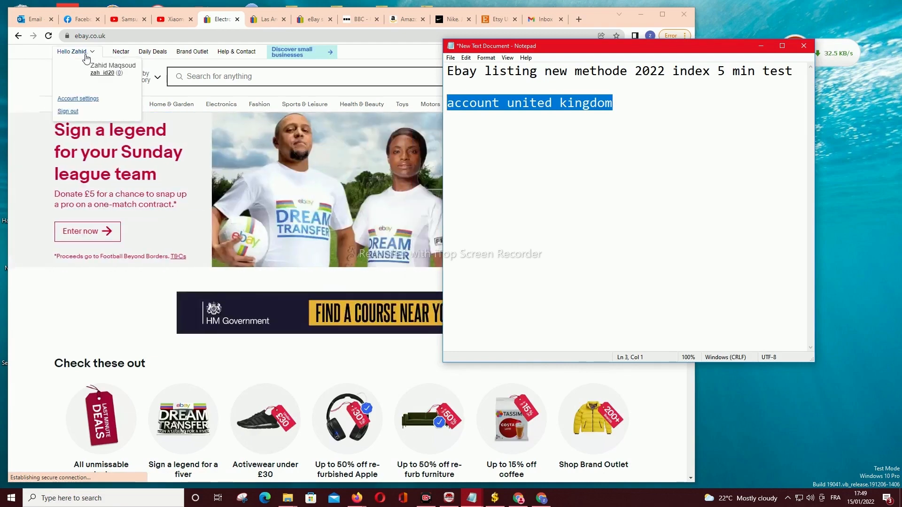
{"action": "left_click", "coordinate": [100, 78]}
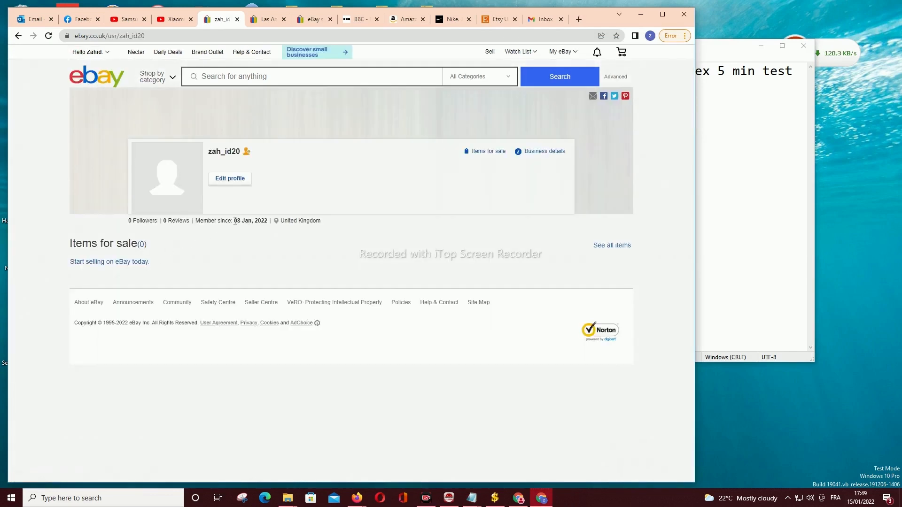
{"action": "left_click_drag", "start_coordinate": [235, 221], "coordinate": [266, 220]}
Step: Return to the eBay home page and search all categories for "rackets"
{"action": "left_click", "coordinate": [89, 76]}
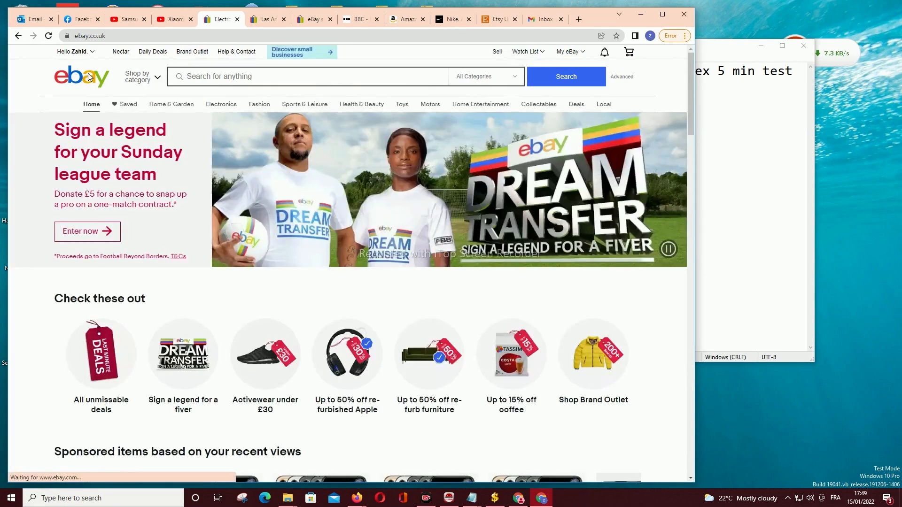
{"action": "scroll", "coordinate": [227, 230], "scroll_direction": "down", "scroll_amount": 10}
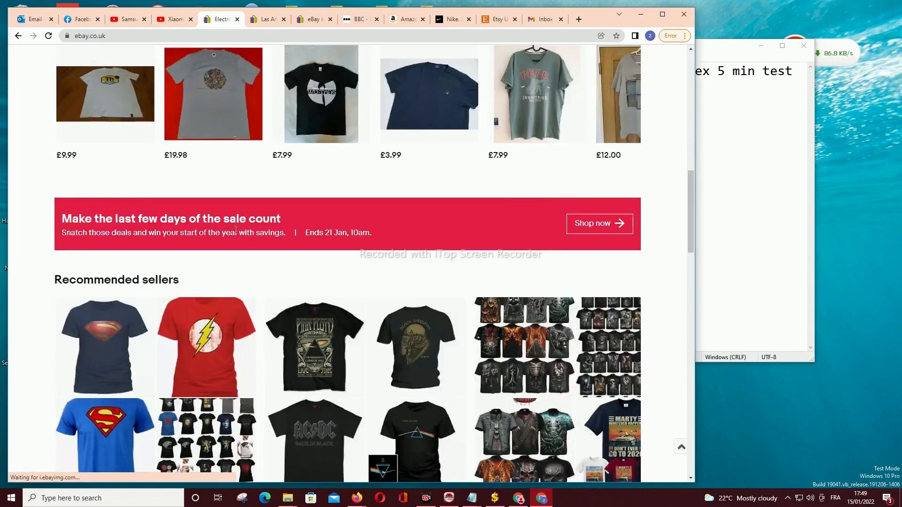
{"action": "scroll", "coordinate": [235, 230], "scroll_direction": "up", "scroll_amount": 10}
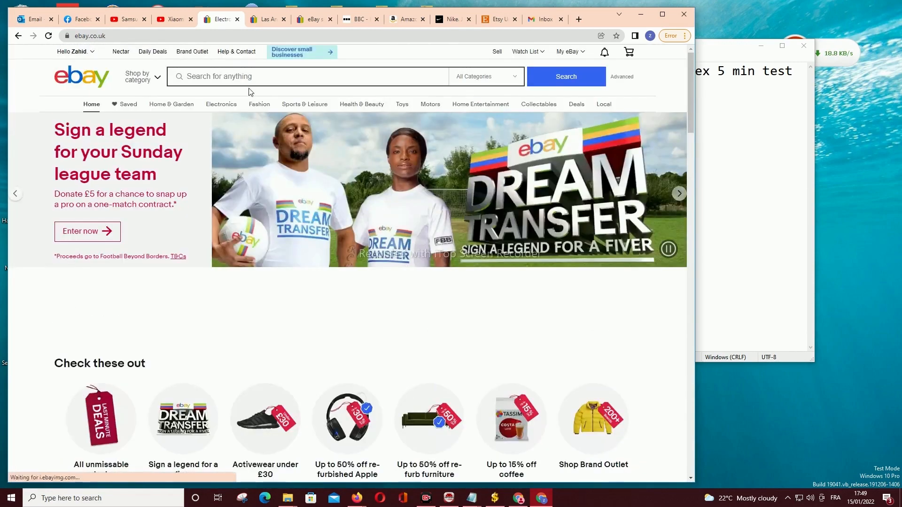
{"action": "left_click", "coordinate": [249, 77]}
{"action": "mouse_move", "coordinate": [250, 102]}
{"action": "type", "text": "ra"}
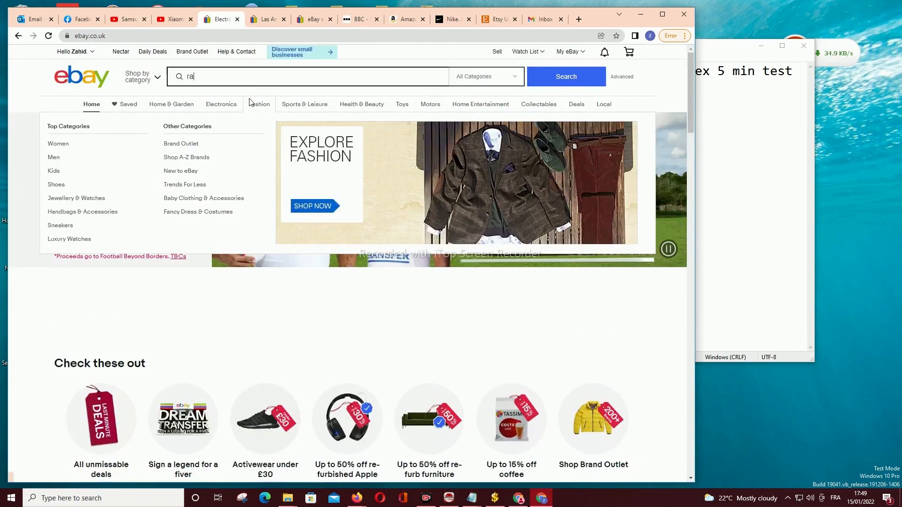
{"action": "type", "text": "kets"}
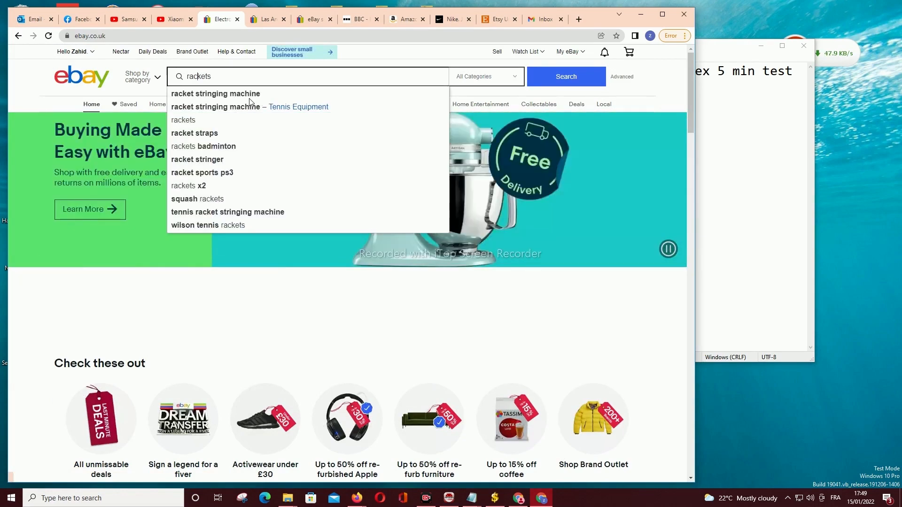
{"action": "key", "text": "Return"}
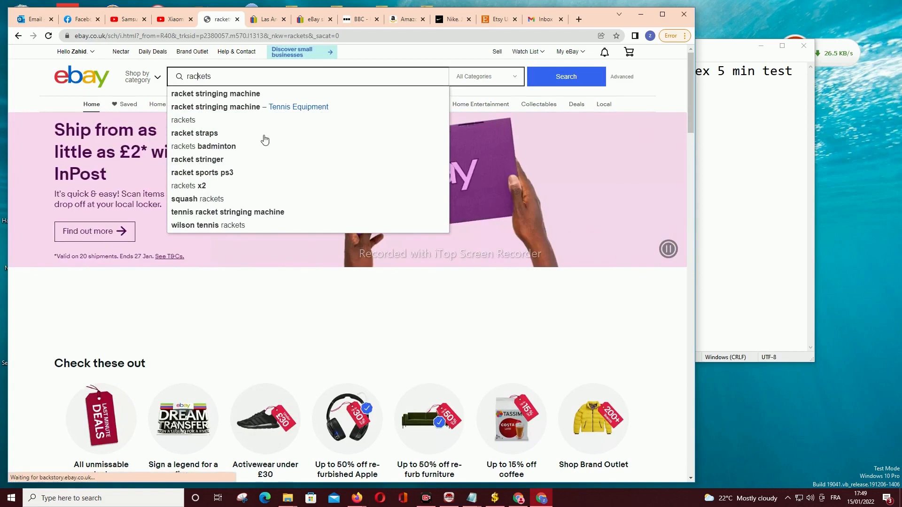
{"action": "scroll", "coordinate": [303, 203], "scroll_direction": "down", "scroll_amount": 10}
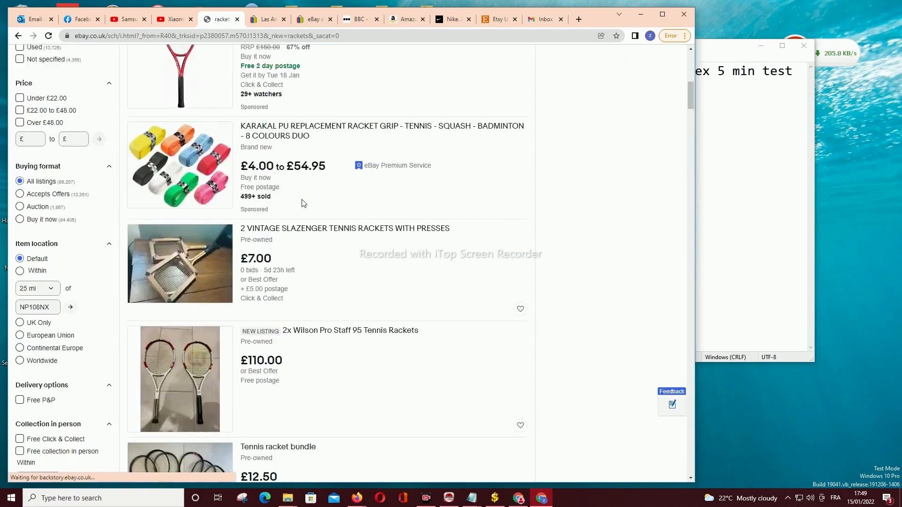
{"action": "scroll", "coordinate": [282, 187], "scroll_direction": "up", "scroll_amount": 10}
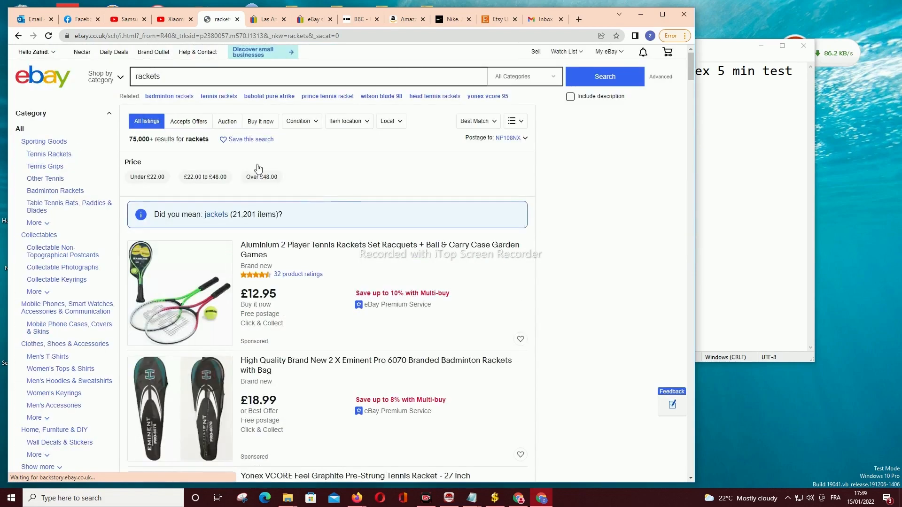
Step: Filter the racket results to used condition and open the FISCHER Pro Extreme FT Air Carbon Tennis Racket listing
{"action": "left_click", "coordinate": [298, 121]}
{"action": "left_click", "coordinate": [305, 174]}
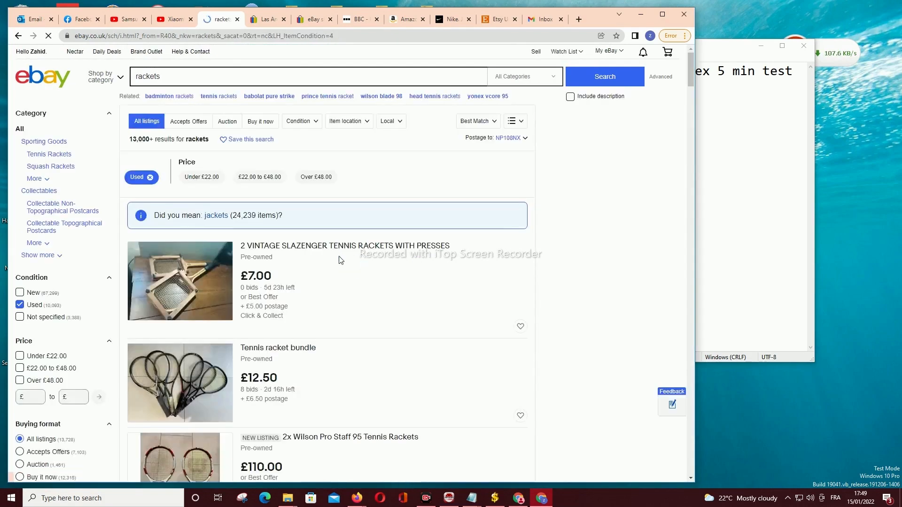
{"action": "scroll", "coordinate": [336, 266], "scroll_direction": "down", "scroll_amount": 12}
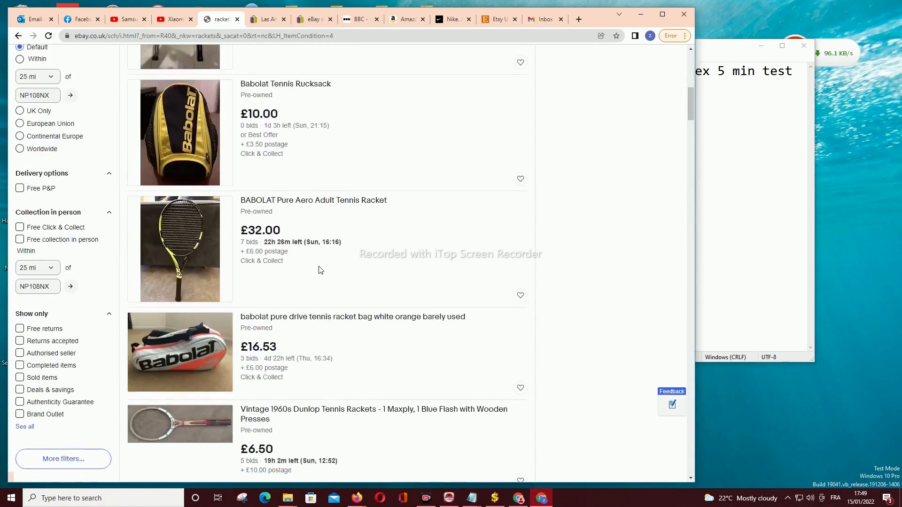
{"action": "scroll", "coordinate": [321, 270], "scroll_direction": "down", "scroll_amount": 6}
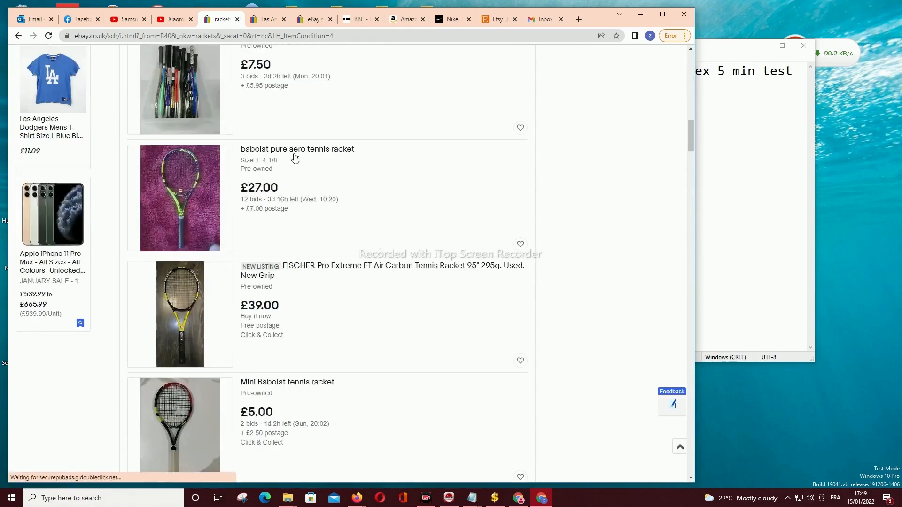
{"action": "scroll", "coordinate": [294, 158], "scroll_direction": "down", "scroll_amount": 3}
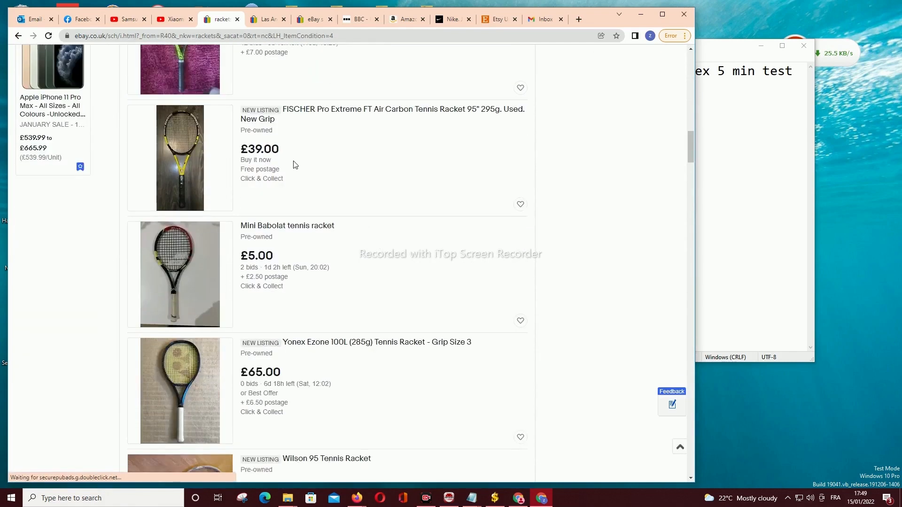
{"action": "left_click", "coordinate": [322, 115]}
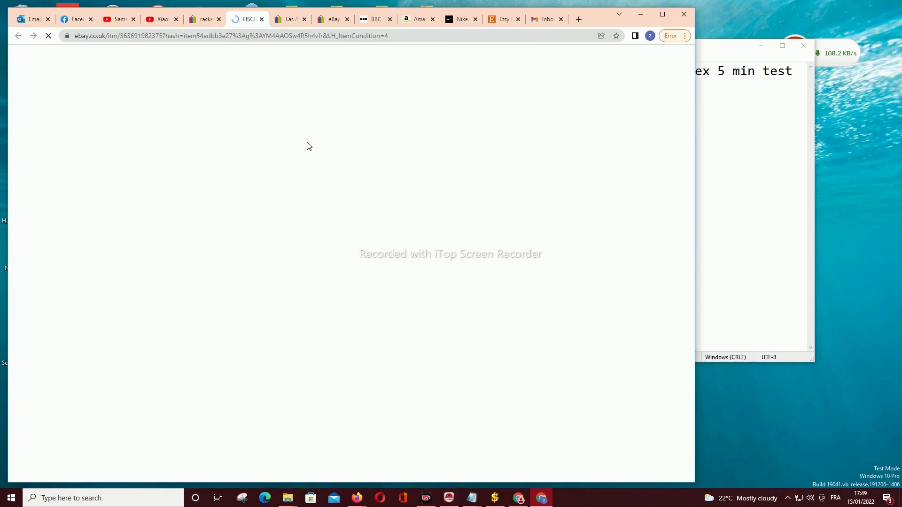
Step: Repeatedly check the number of cookies in use in the site information for the FISCHER racket listing
{"action": "left_click", "coordinate": [65, 36]}
{"action": "left_click", "coordinate": [66, 37]}
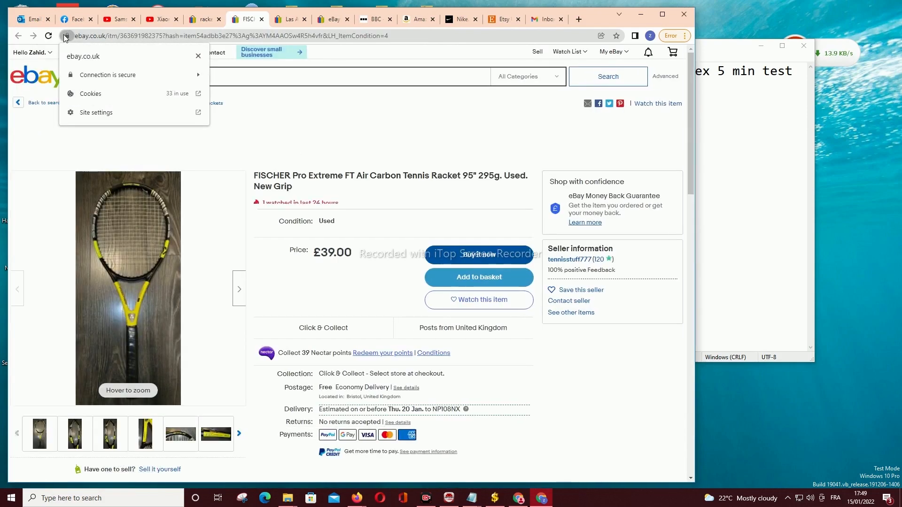
{"action": "left_click", "coordinate": [65, 37]}
{"action": "left_click", "coordinate": [66, 37]}
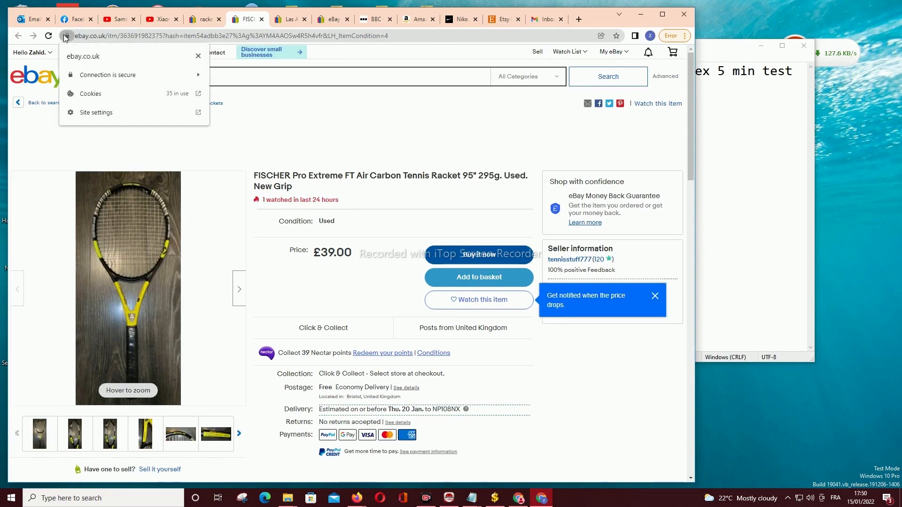
{"action": "left_click", "coordinate": [66, 37]}
{"action": "left_click", "coordinate": [65, 36]}
{"action": "left_click", "coordinate": [65, 37]}
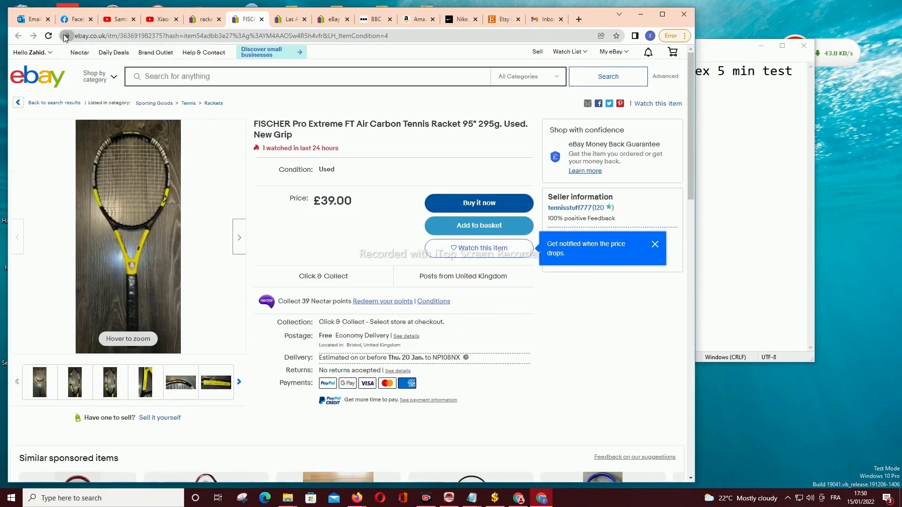
{"action": "left_click", "coordinate": [65, 36]}
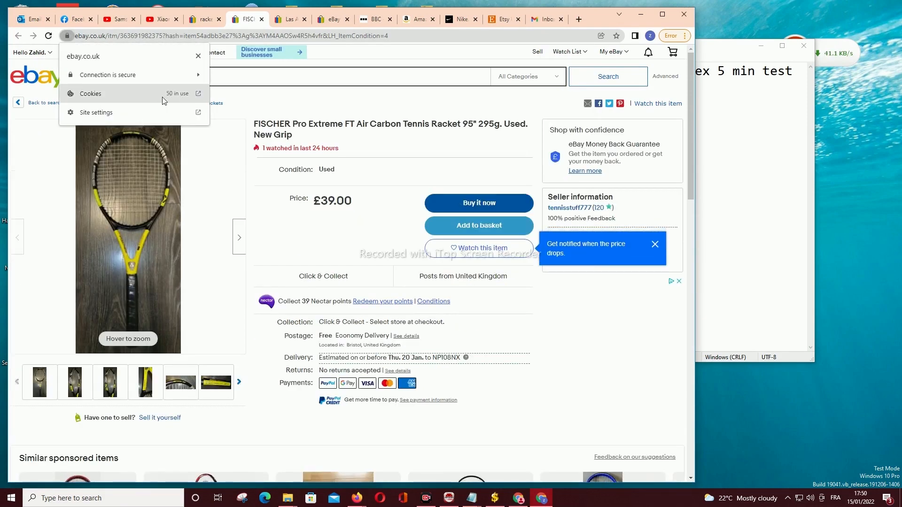
{"action": "left_click", "coordinate": [66, 37]}
{"action": "left_click", "coordinate": [66, 37]}
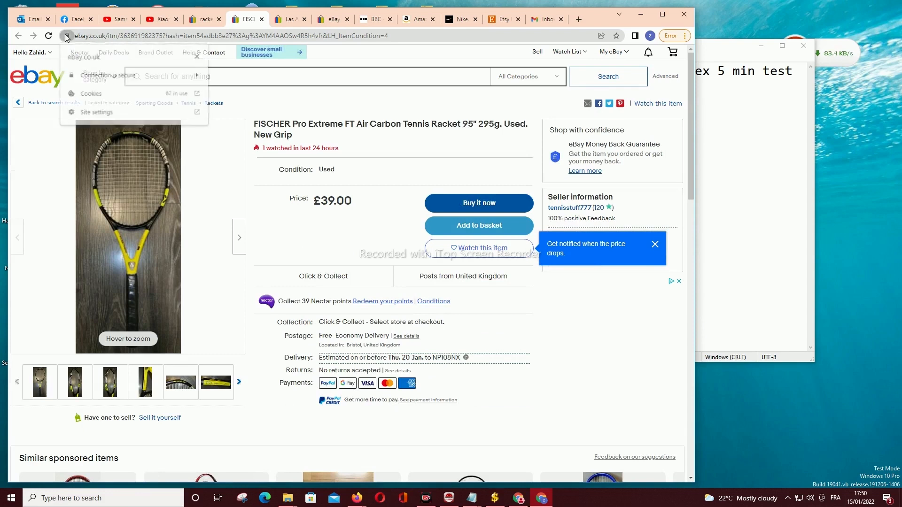
{"action": "left_click", "coordinate": [66, 37]}
{"action": "left_click", "coordinate": [66, 37]}
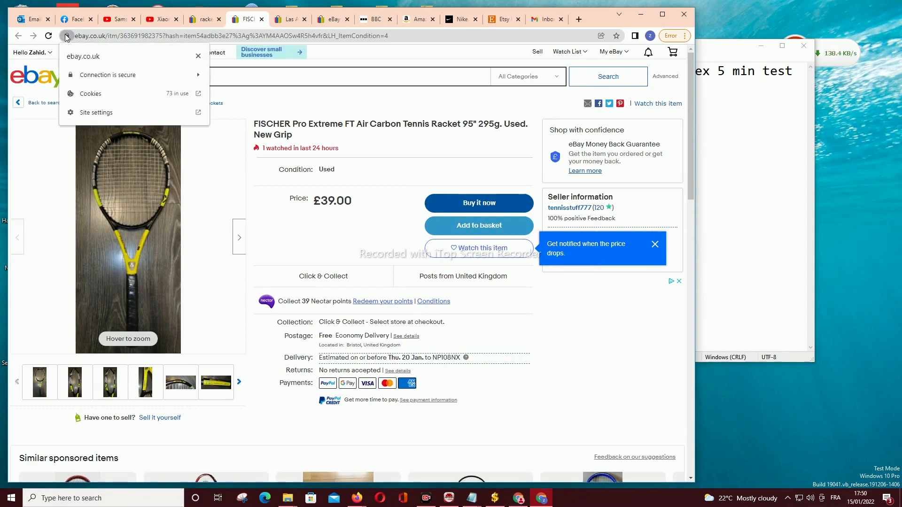
Step: View the open Dodgers T-shirt listing and the eBay shopping basket, and return to the used racket search results
{"action": "left_click", "coordinate": [289, 19]}
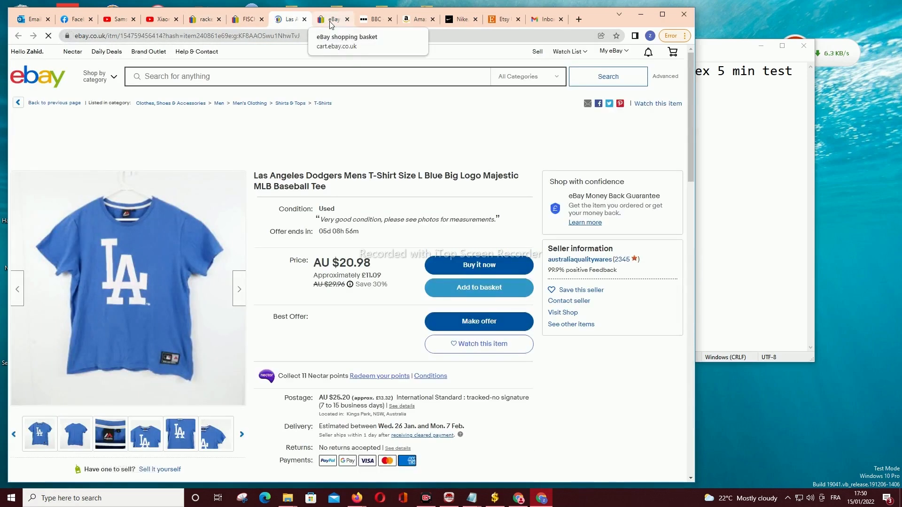
{"action": "left_click", "coordinate": [329, 22]}
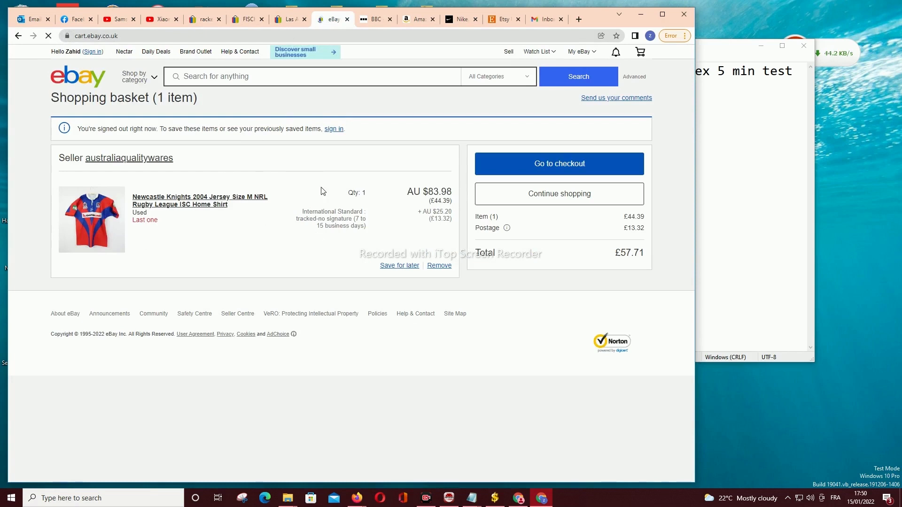
{"action": "left_click", "coordinate": [207, 20]}
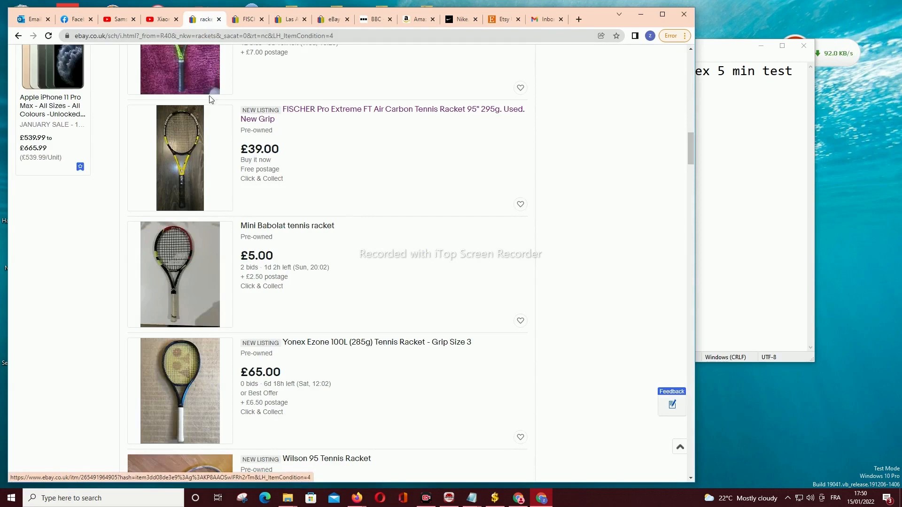
{"action": "scroll", "coordinate": [452, 133], "scroll_direction": "up", "scroll_amount": 20}
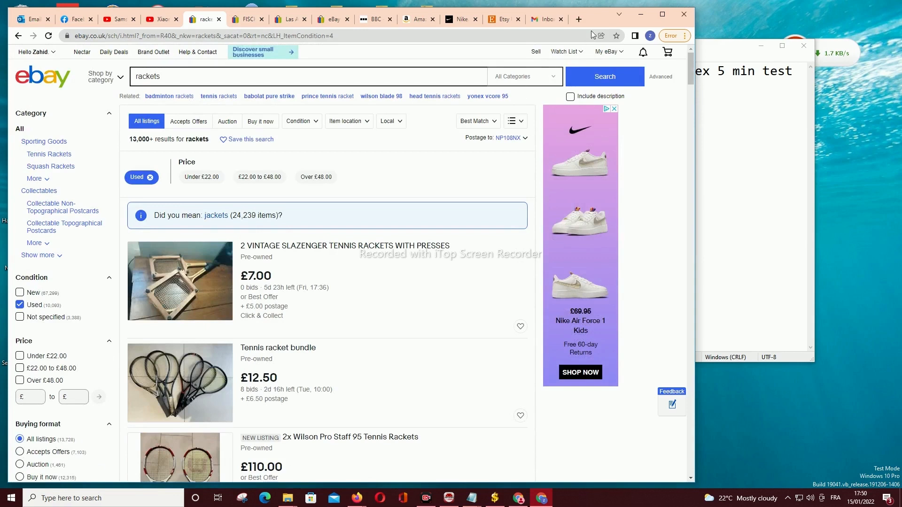
Step: Go to the Seller Hub's active listings, dismiss the quick filters tour, and start creating a single listing
{"action": "left_click", "coordinate": [535, 52]}
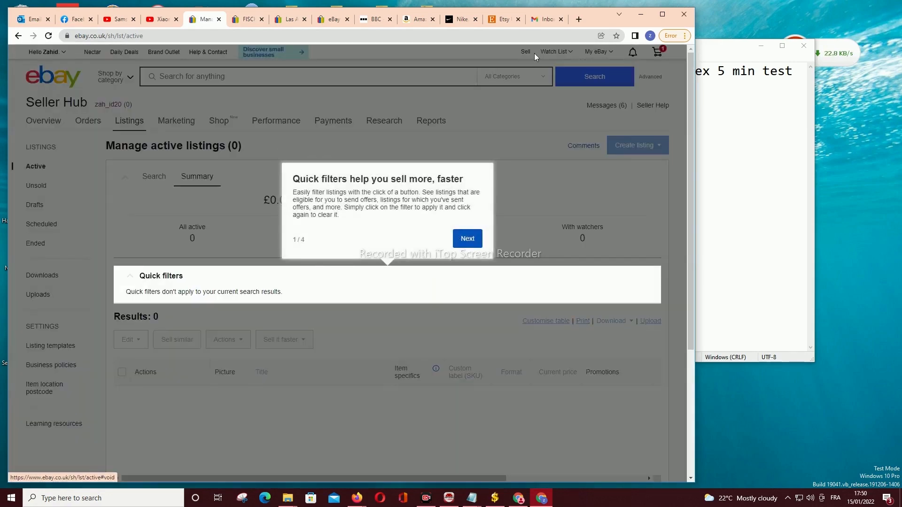
{"action": "left_click", "coordinate": [476, 245]}
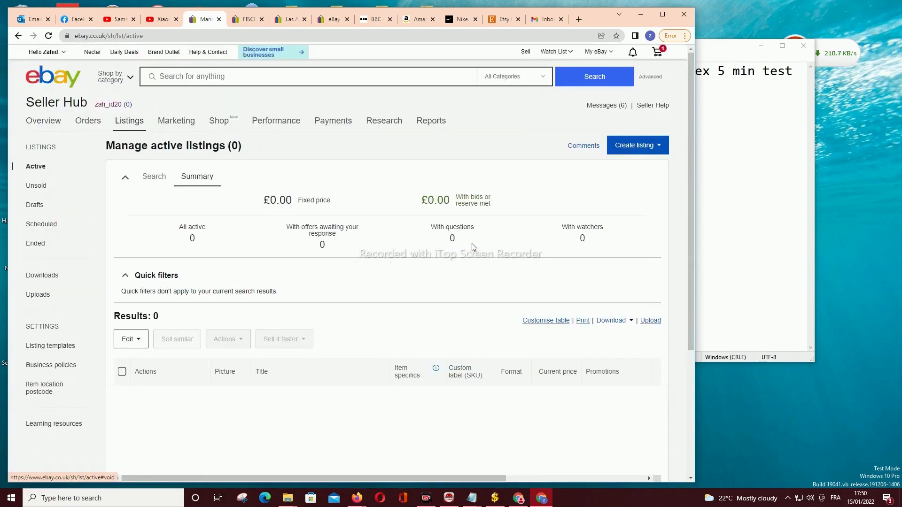
{"action": "left_click", "coordinate": [659, 148]}
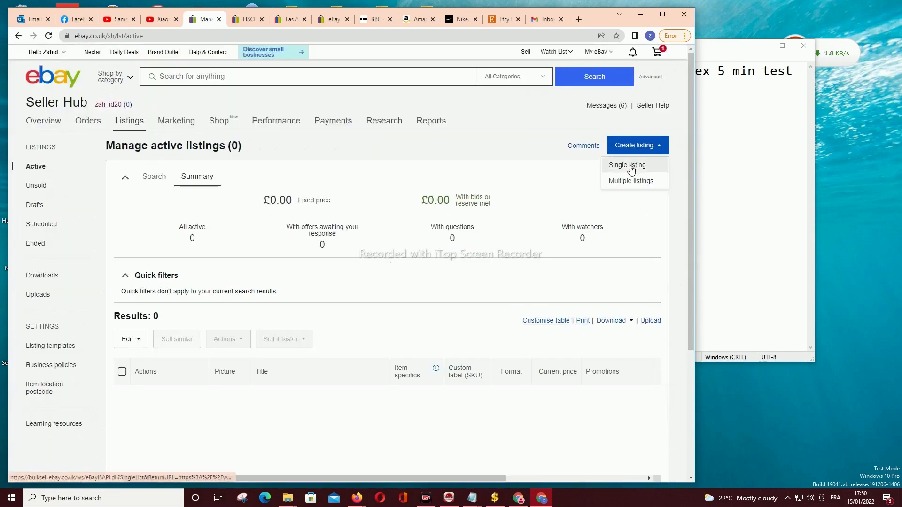
{"action": "left_click", "coordinate": [627, 165]}
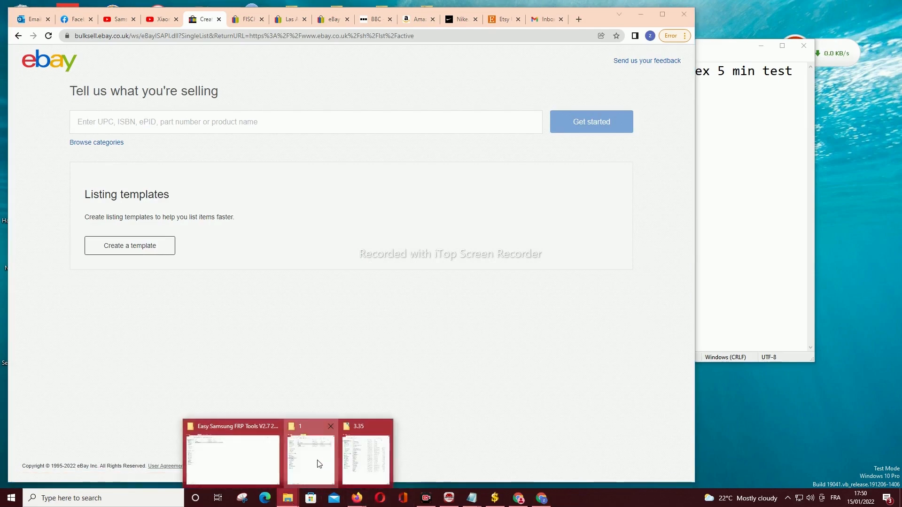
Step: Open the "listing" text file from folder 1, move its window aside, and copy "Tennis rackets" from its first line
{"action": "left_click", "coordinate": [324, 466]}
{"action": "double_click", "coordinate": [159, 112]}
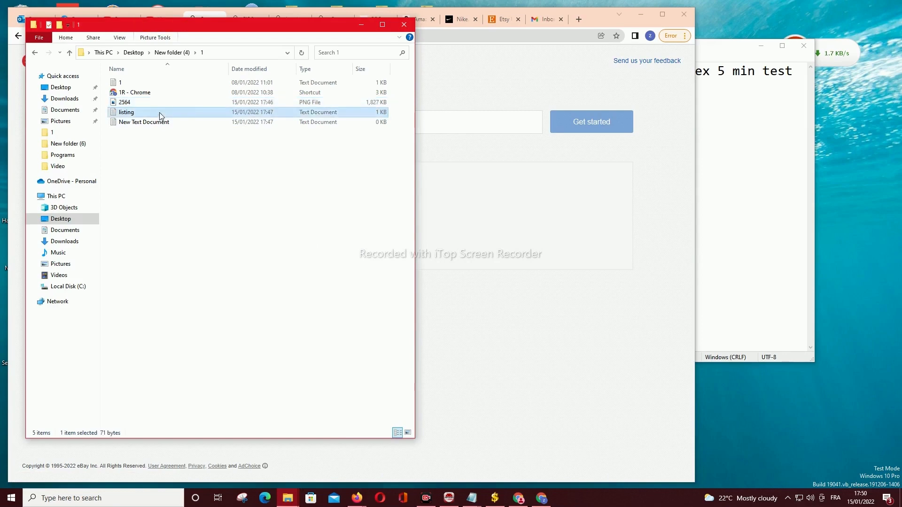
{"action": "left_click", "coordinate": [361, 24]}
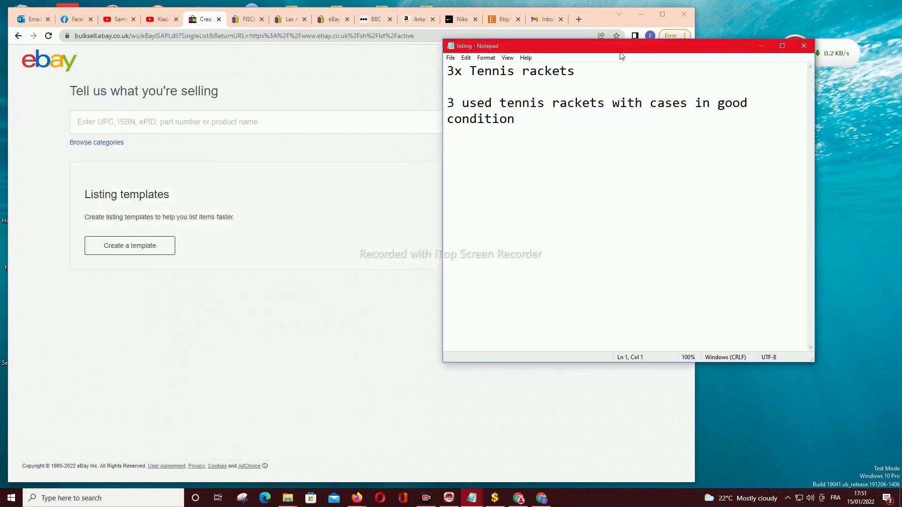
{"action": "left_click_drag", "start_coordinate": [620, 53], "coordinate": [745, 86]}
{"action": "left_click_drag", "start_coordinate": [699, 105], "coordinate": [591, 107]}
{"action": "key", "text": "ctrl+c"}
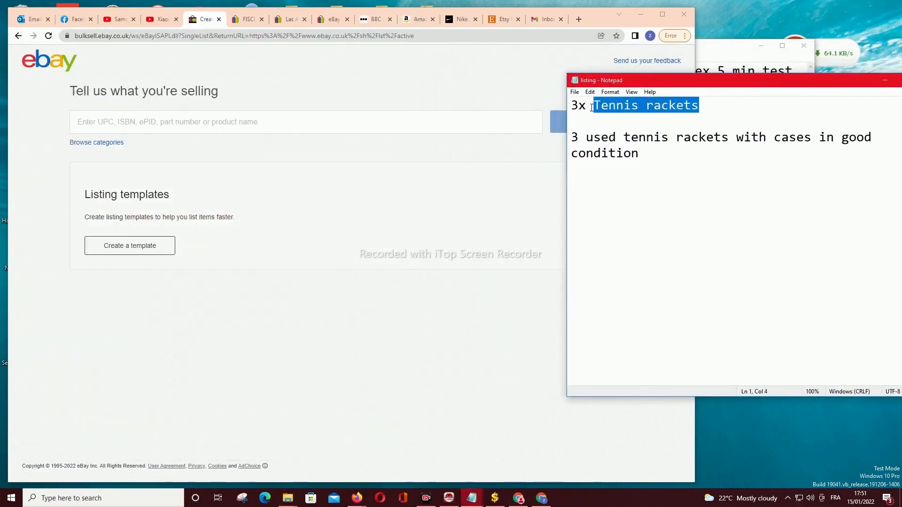
Step: Search the listing form's products for "Tennis rackets" and continue without selecting a product
{"action": "left_click", "coordinate": [310, 115]}
{"action": "key", "text": "ctrl+v"}
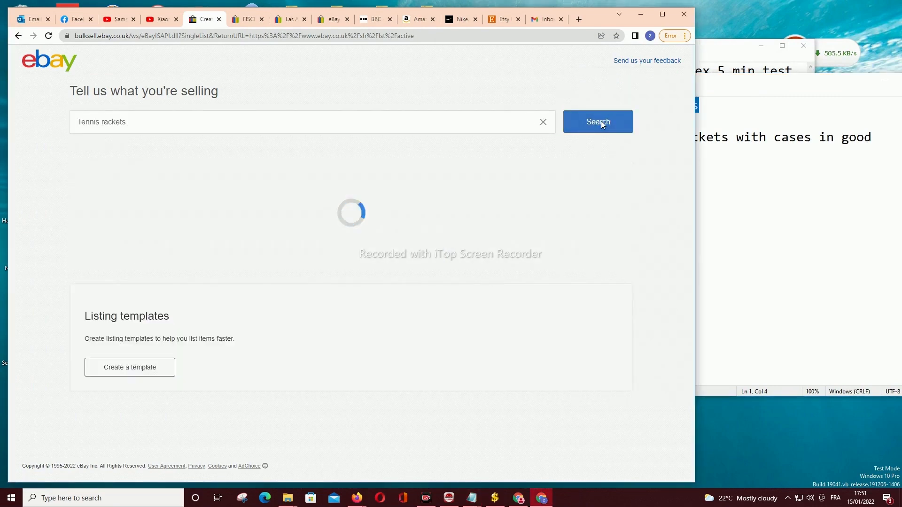
{"action": "scroll", "coordinate": [449, 299], "scroll_direction": "down", "scroll_amount": 8}
{"action": "scroll", "coordinate": [450, 299], "scroll_direction": "down", "scroll_amount": 6}
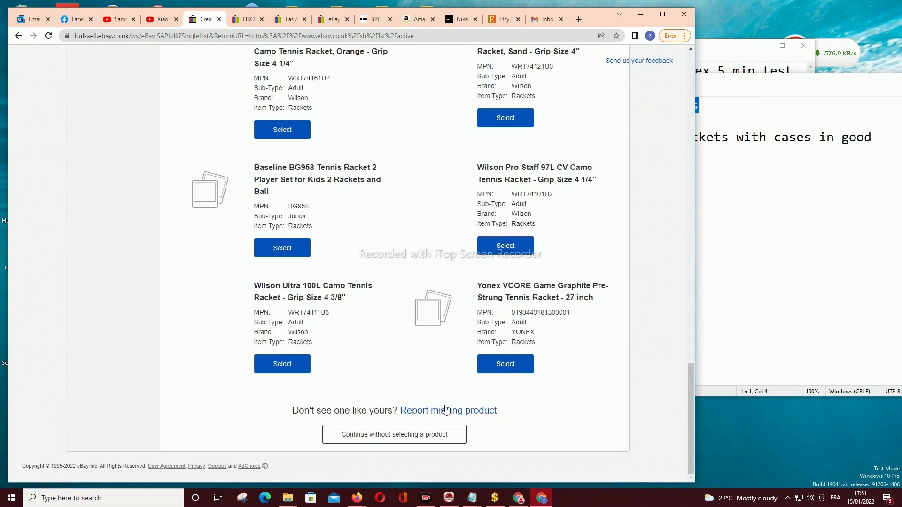
{"action": "left_click", "coordinate": [366, 441]}
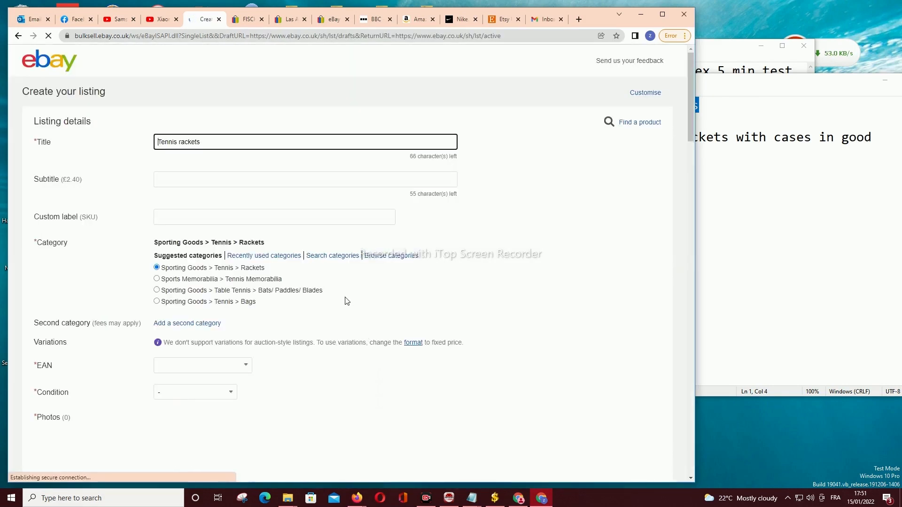
Step: Set the tennis racket listing's condition to Used
{"action": "scroll", "coordinate": [345, 299], "scroll_direction": "down", "scroll_amount": 3}
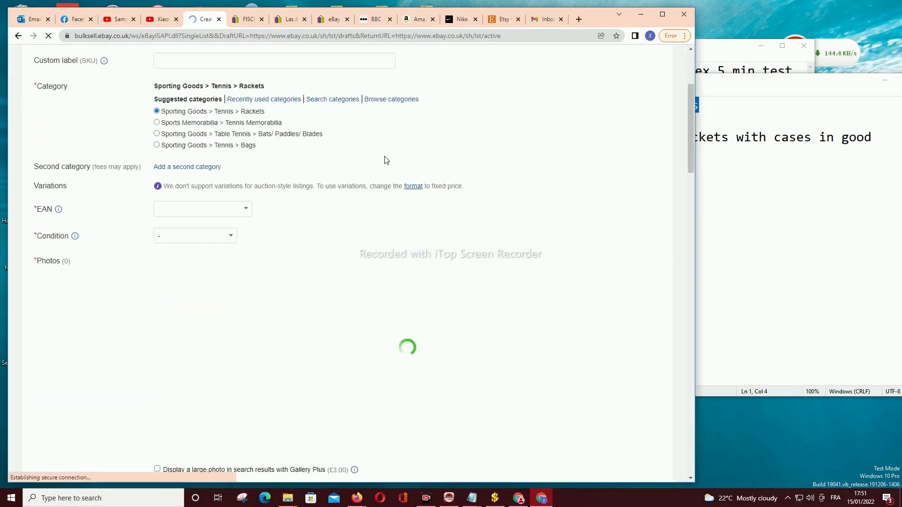
{"action": "scroll", "coordinate": [478, 253], "scroll_direction": "down", "scroll_amount": 4}
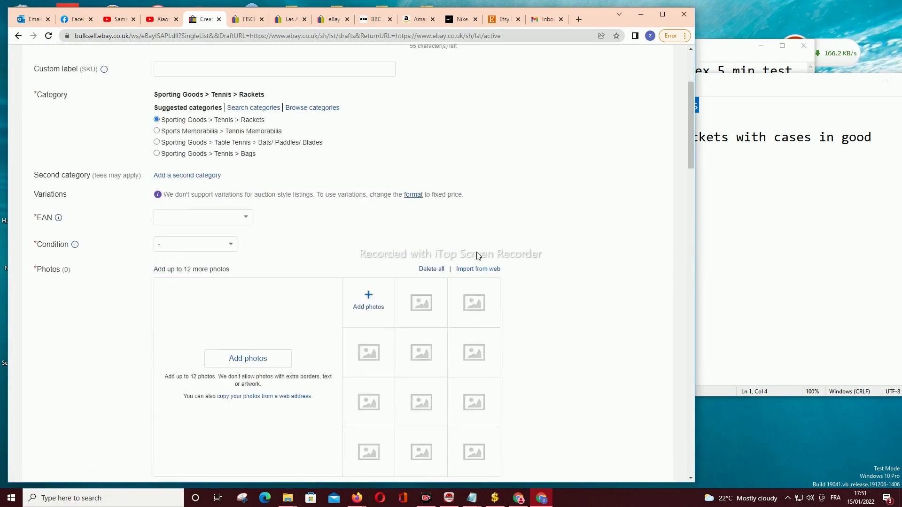
{"action": "left_click", "coordinate": [221, 300]}
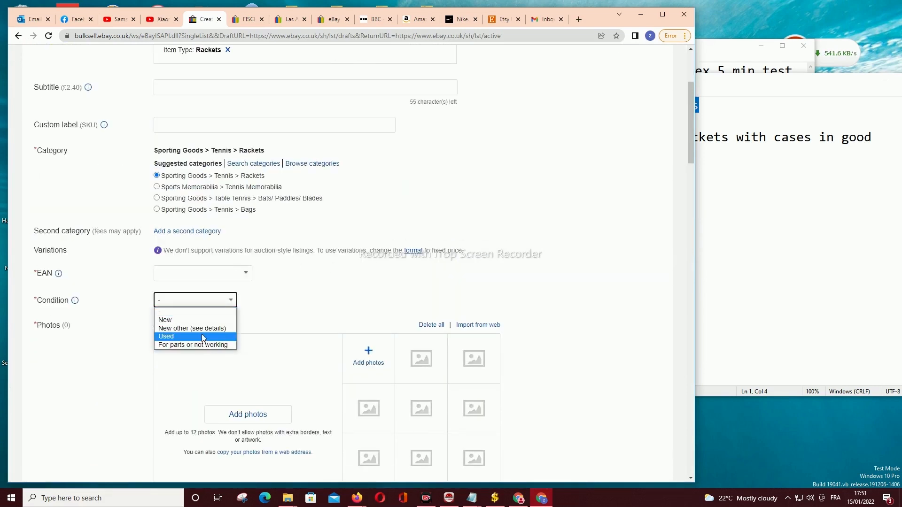
{"action": "left_click", "coordinate": [204, 338]}
Step: Add the PNG image 2564 from folder 1 to the listing's photos twice
{"action": "scroll", "coordinate": [355, 303], "scroll_direction": "down", "scroll_amount": 6}
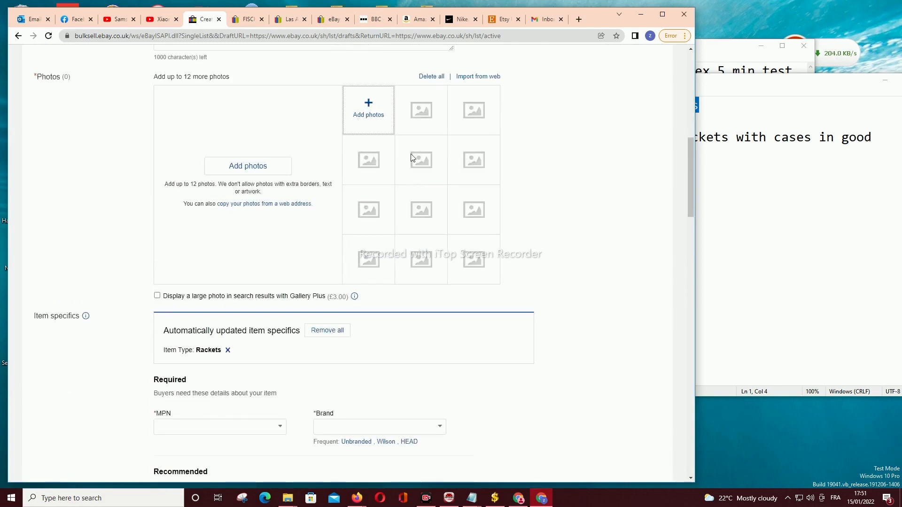
{"action": "left_click", "coordinate": [378, 123]}
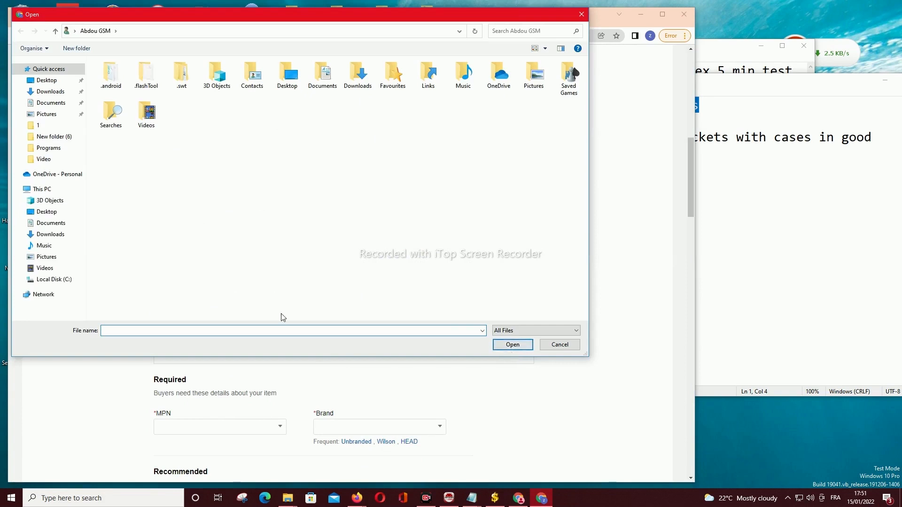
{"action": "left_click", "coordinate": [52, 125]}
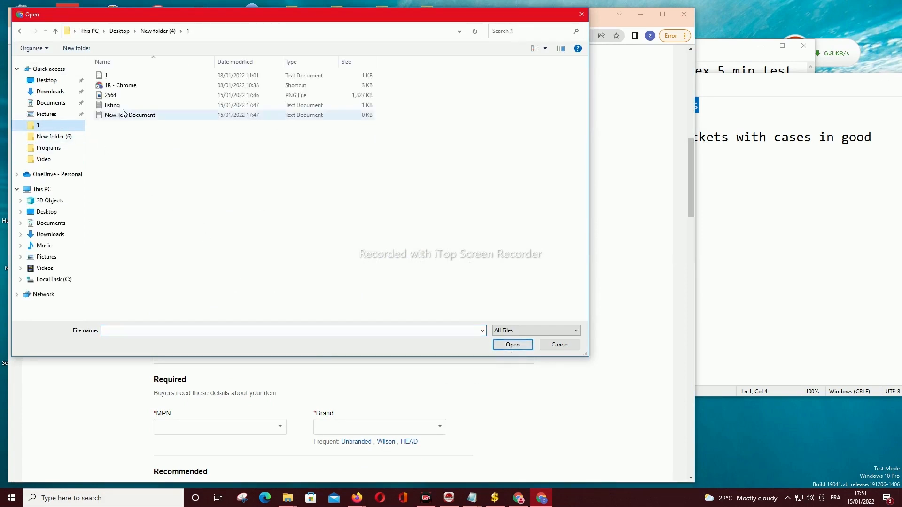
{"action": "double_click", "coordinate": [110, 95]}
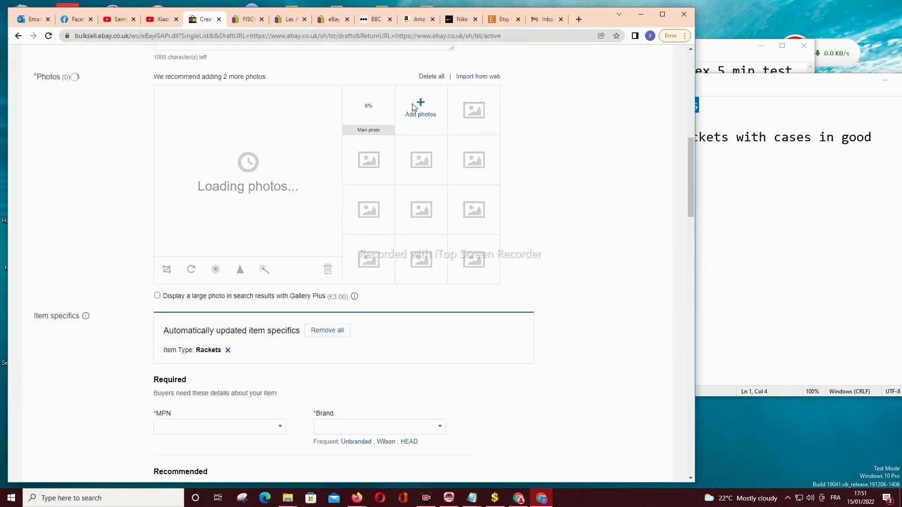
{"action": "left_click", "coordinate": [236, 130]}
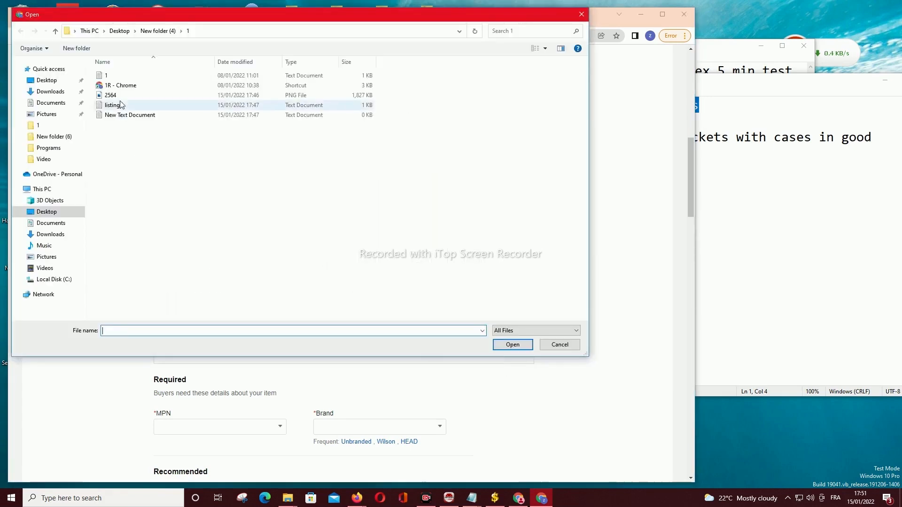
{"action": "left_click", "coordinate": [120, 98]}
{"action": "double_click", "coordinate": [121, 99]}
{"action": "scroll", "coordinate": [339, 270], "scroll_direction": "down", "scroll_amount": 3}
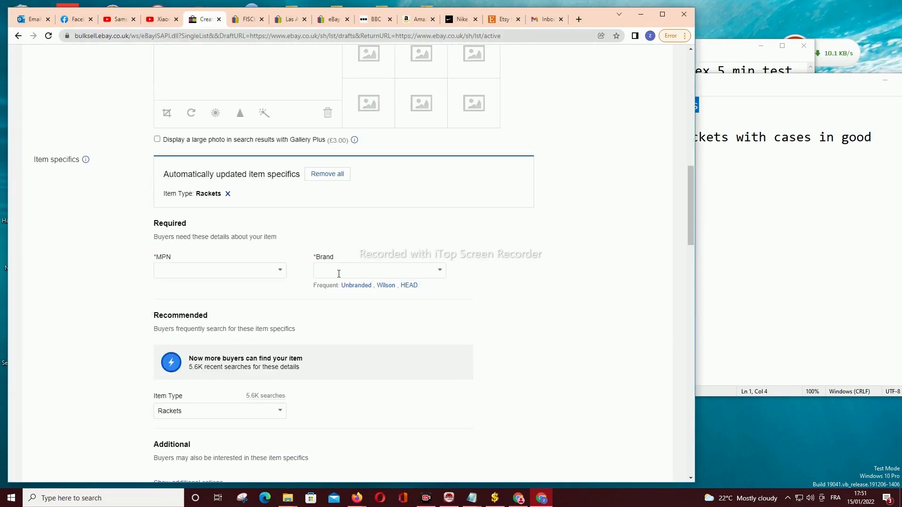
{"action": "scroll", "coordinate": [293, 299], "scroll_direction": "down", "scroll_amount": 3}
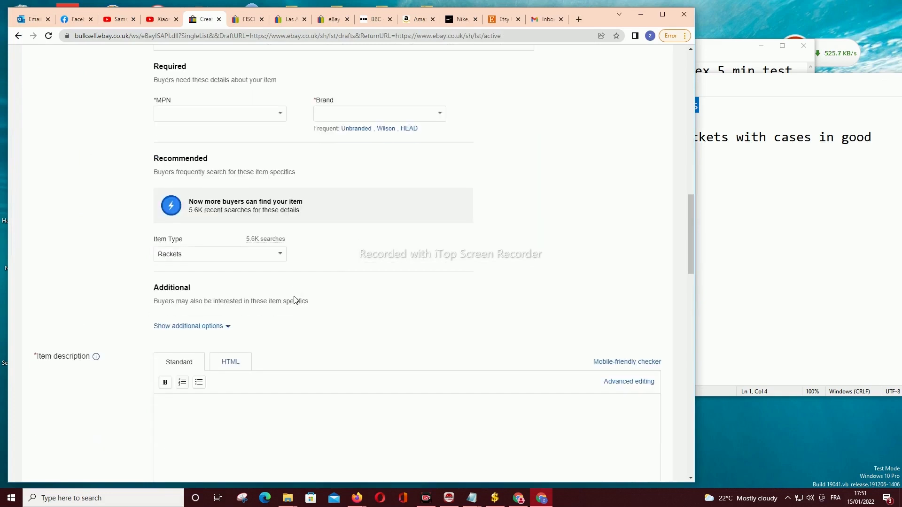
Step: Set the brand to Unbranded and copy "3 used tennis rackets with cases in good" from the listing text file into the item description
{"action": "left_click", "coordinate": [356, 128]}
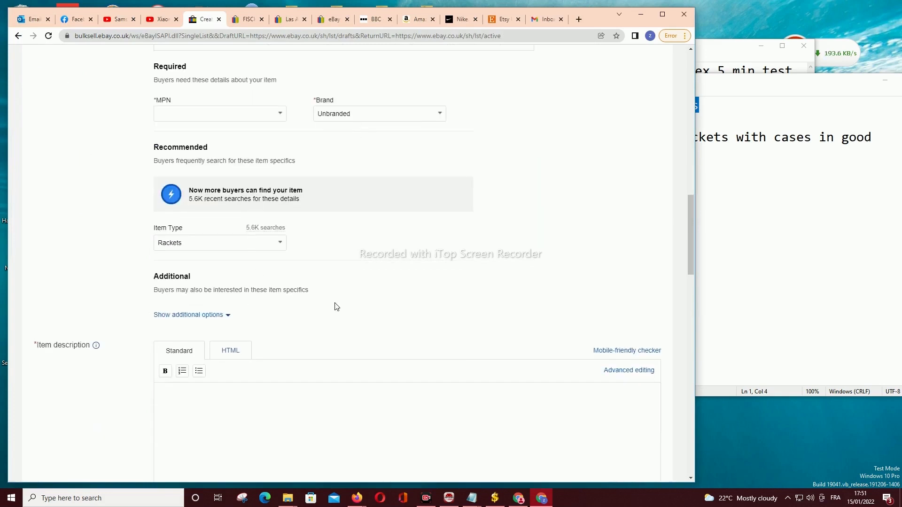
{"action": "left_click", "coordinate": [778, 166]}
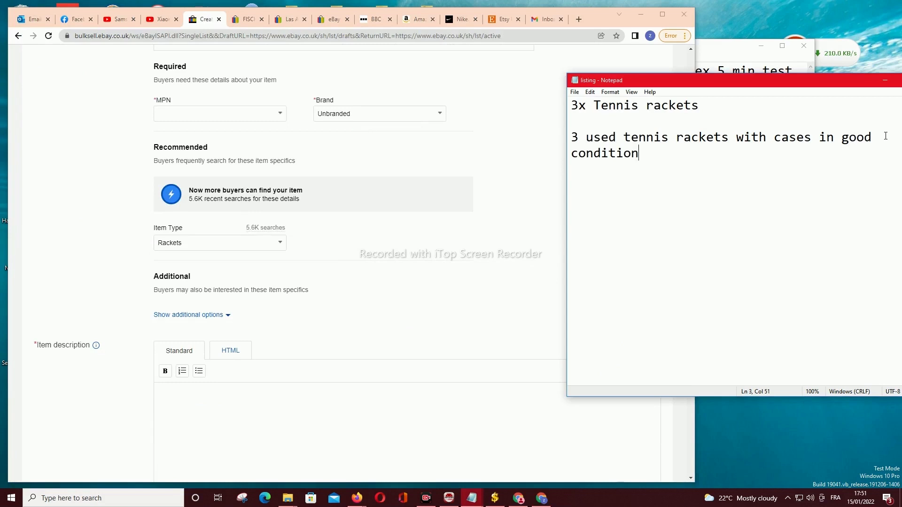
{"action": "left_click_drag", "start_coordinate": [885, 136], "coordinate": [573, 137]}
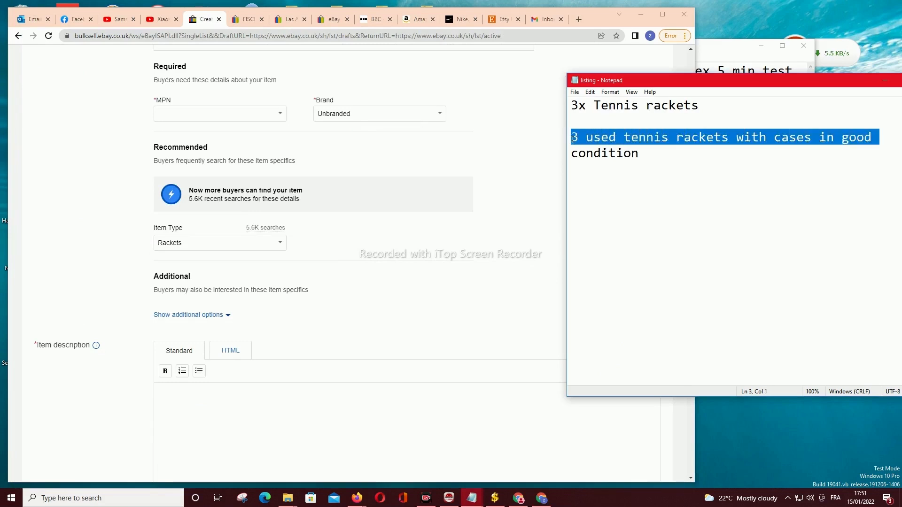
{"action": "key", "text": "ctrl+c"}
{"action": "left_click", "coordinate": [295, 404]}
{"action": "key", "text": "ctrl+v"}
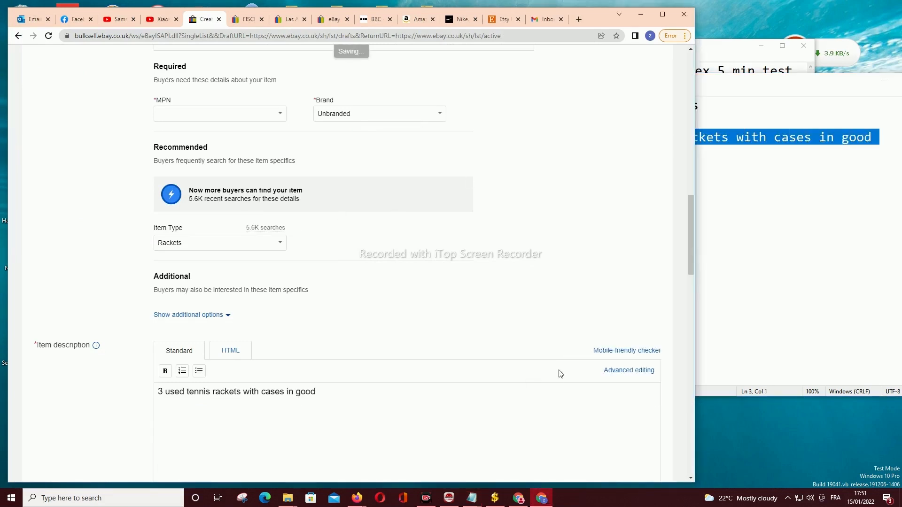
Step: Turn on advanced editing for the item description and format its text as size 18, centred and bold
{"action": "left_click", "coordinate": [609, 371]}
{"action": "left_click_drag", "start_coordinate": [417, 395], "coordinate": [53, 394]}
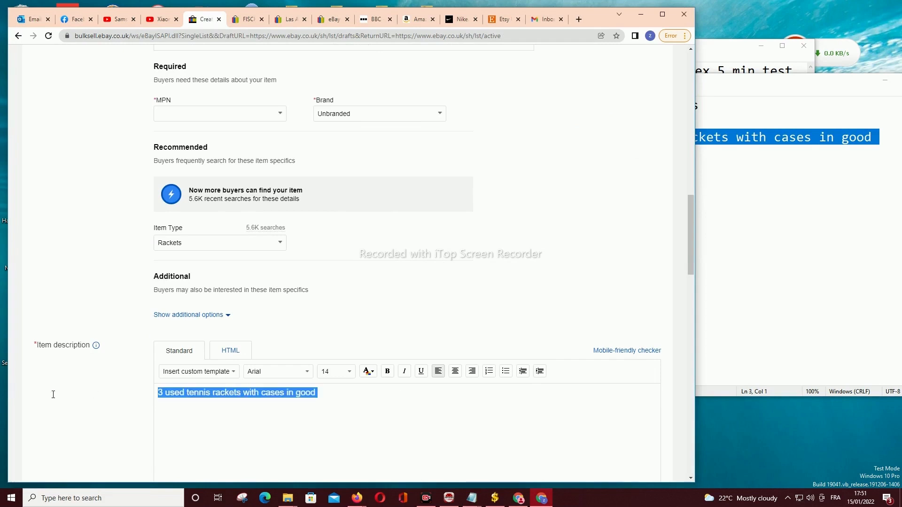
{"action": "left_click", "coordinate": [348, 372]}
{"action": "left_click", "coordinate": [331, 407]}
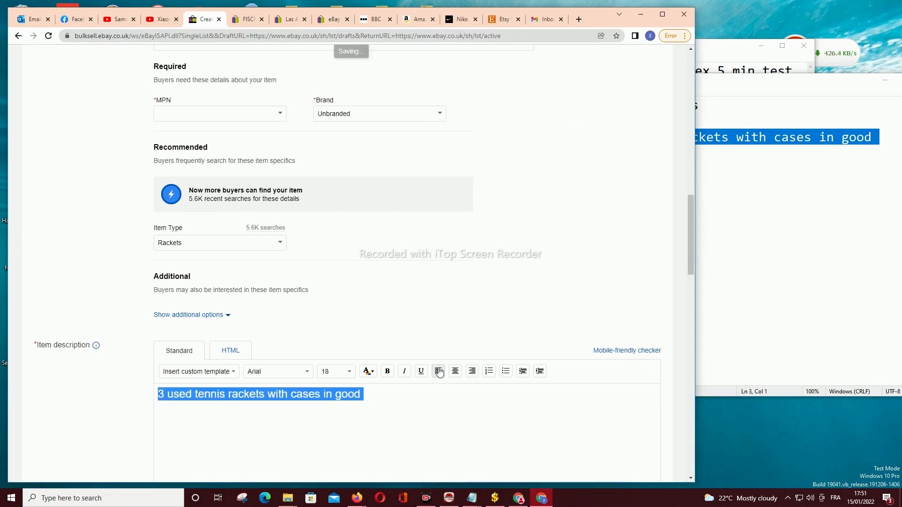
{"action": "left_click", "coordinate": [455, 371]}
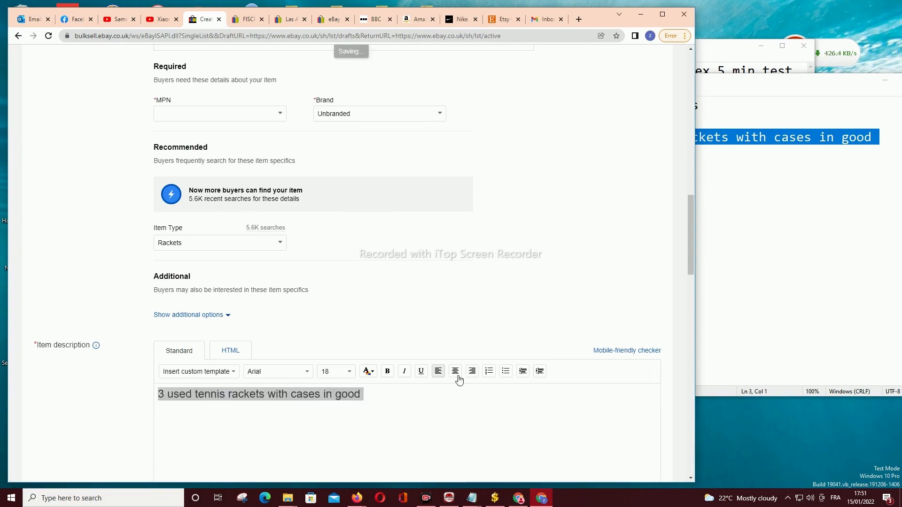
{"action": "left_click", "coordinate": [388, 371]}
Step: Change the selling format to Fixed price and set the Buy it now price to £22.87
{"action": "scroll", "coordinate": [479, 292], "scroll_direction": "down", "scroll_amount": 10}
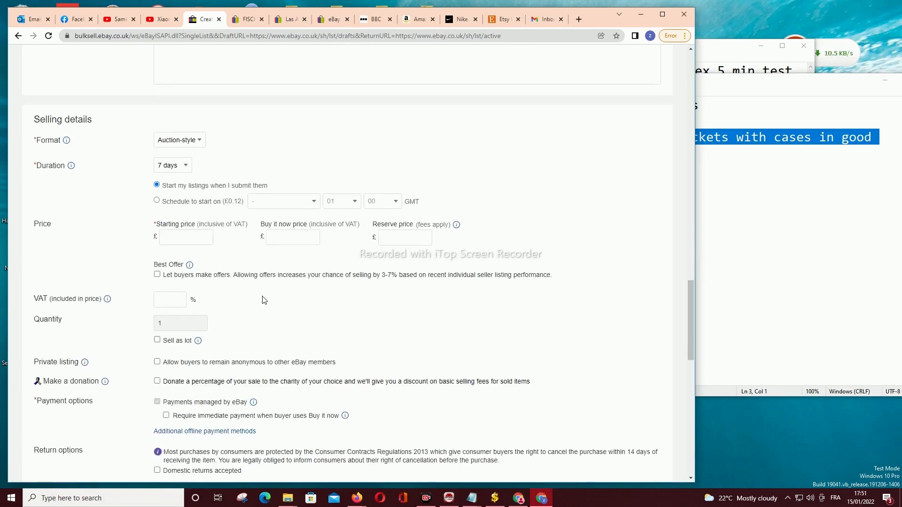
{"action": "left_click", "coordinate": [190, 141]}
{"action": "left_click", "coordinate": [176, 159]}
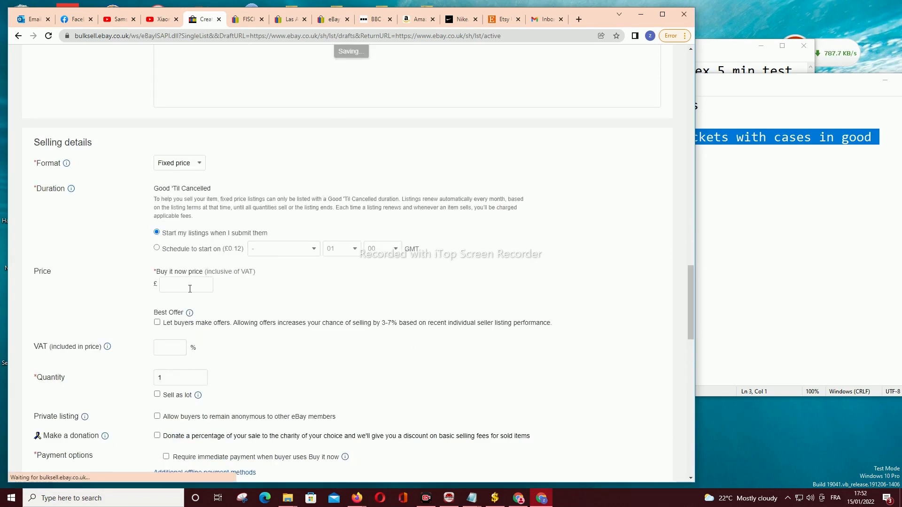
{"action": "left_click", "coordinate": [190, 288]}
{"action": "type", "text": "22.87"}
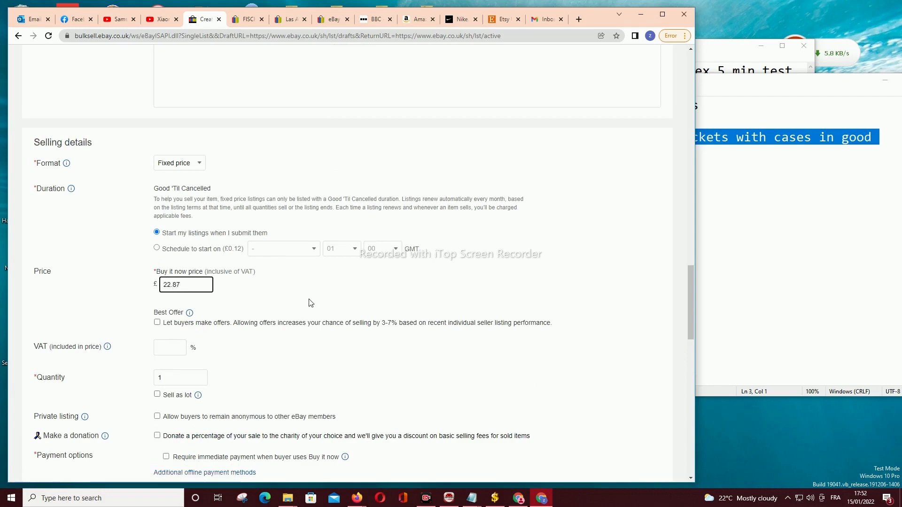
Step: Accept domestic returns for the listing with return postage paid by Seller (free returns)
{"action": "scroll", "coordinate": [303, 310], "scroll_direction": "down", "scroll_amount": 3}
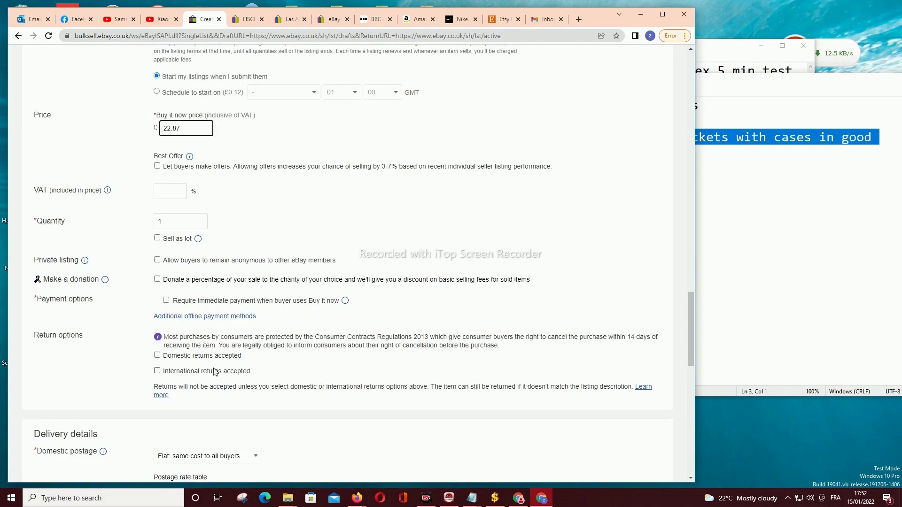
{"action": "left_click", "coordinate": [158, 356]}
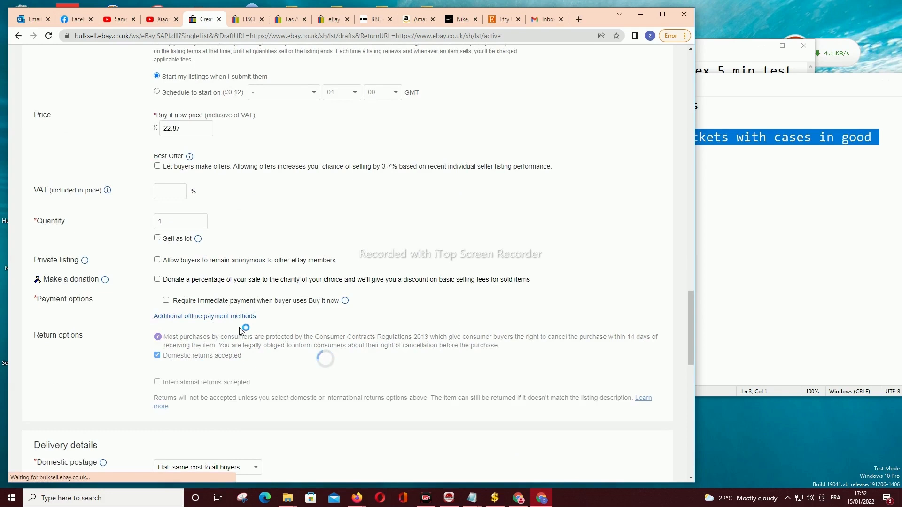
{"action": "left_click", "coordinate": [204, 415]}
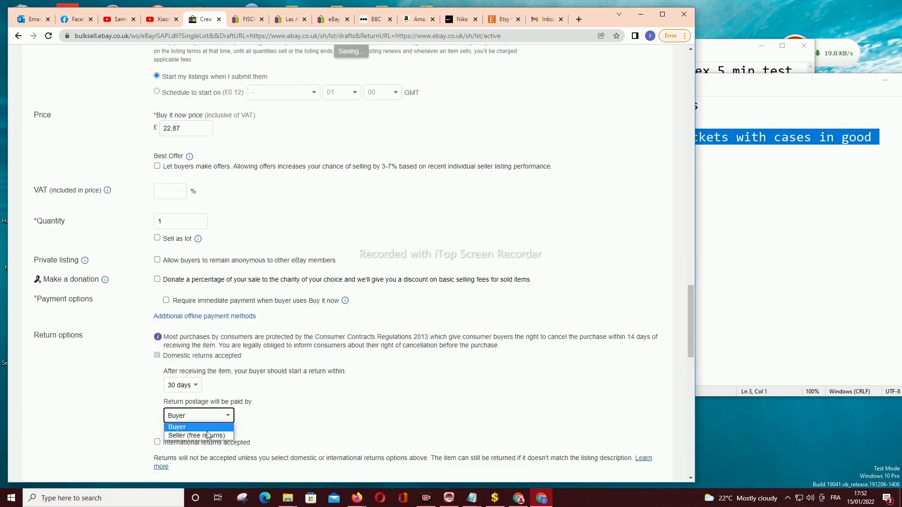
{"action": "left_click", "coordinate": [209, 435]}
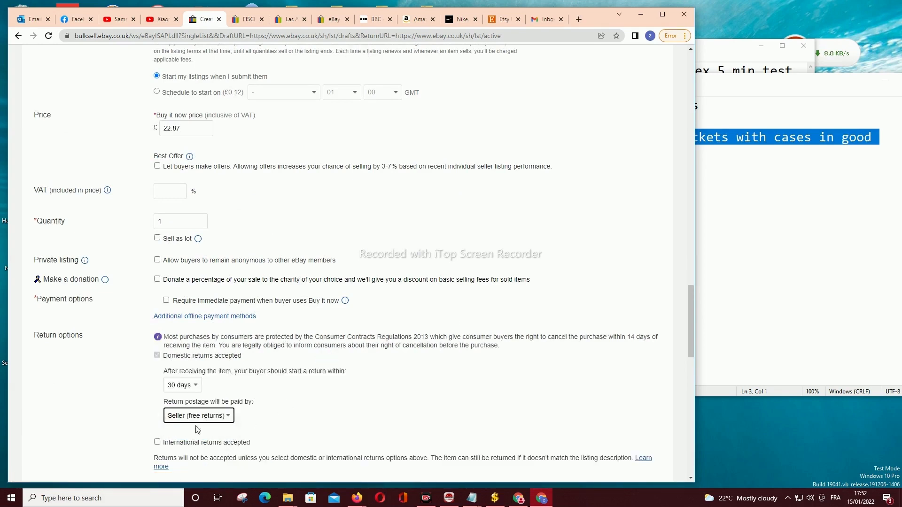
Step: Set the listing's domestic postage to "No postage: local collection only"
{"action": "scroll", "coordinate": [317, 318], "scroll_direction": "down", "scroll_amount": 6}
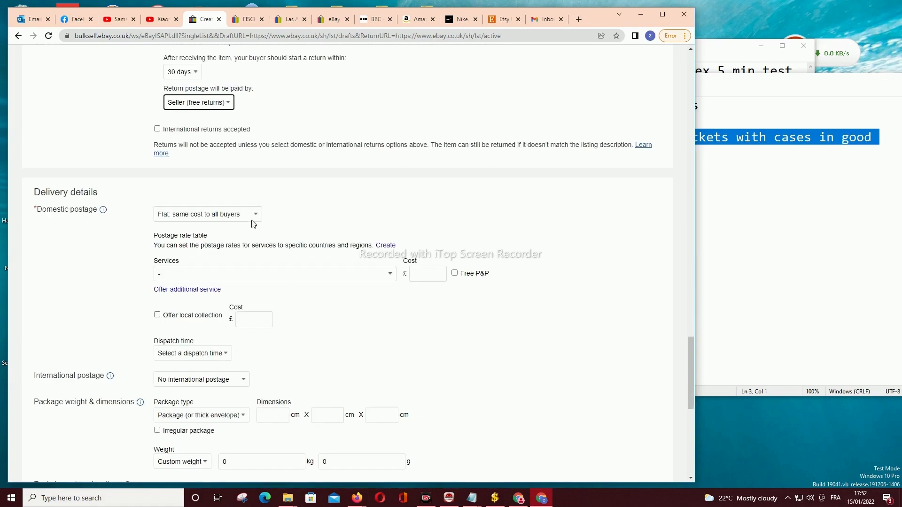
{"action": "left_click", "coordinate": [249, 218]}
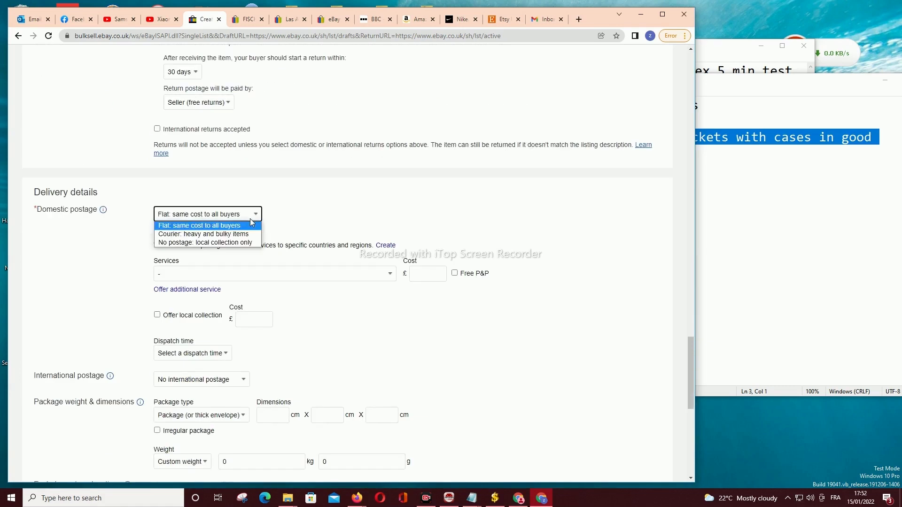
{"action": "left_click", "coordinate": [212, 242]}
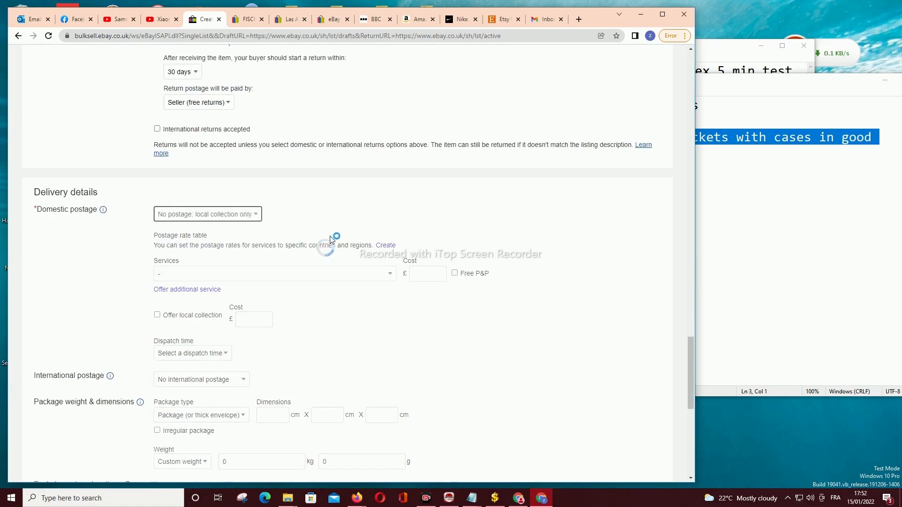
Step: Review the filled-in listing form from the title through the selling and delivery details to the fees
{"action": "scroll", "coordinate": [329, 254], "scroll_direction": "down", "scroll_amount": 5}
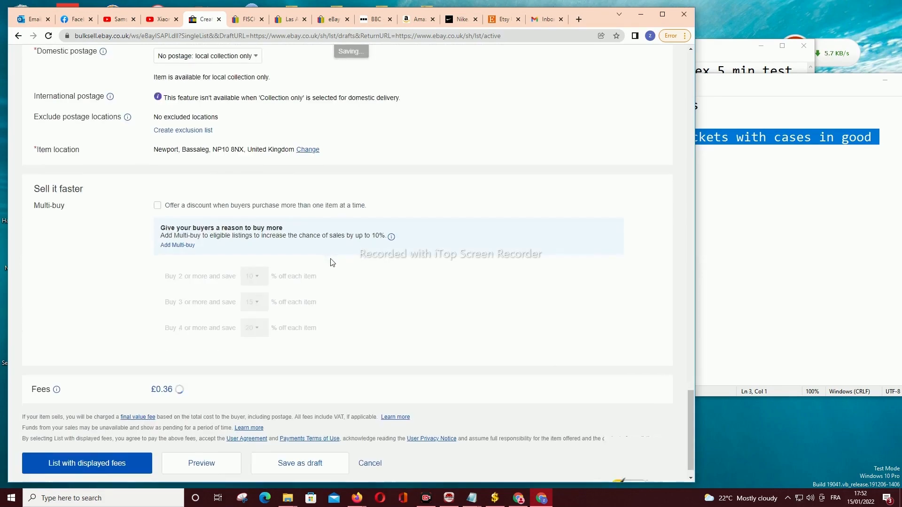
{"action": "scroll", "coordinate": [337, 268], "scroll_direction": "up", "scroll_amount": 20}
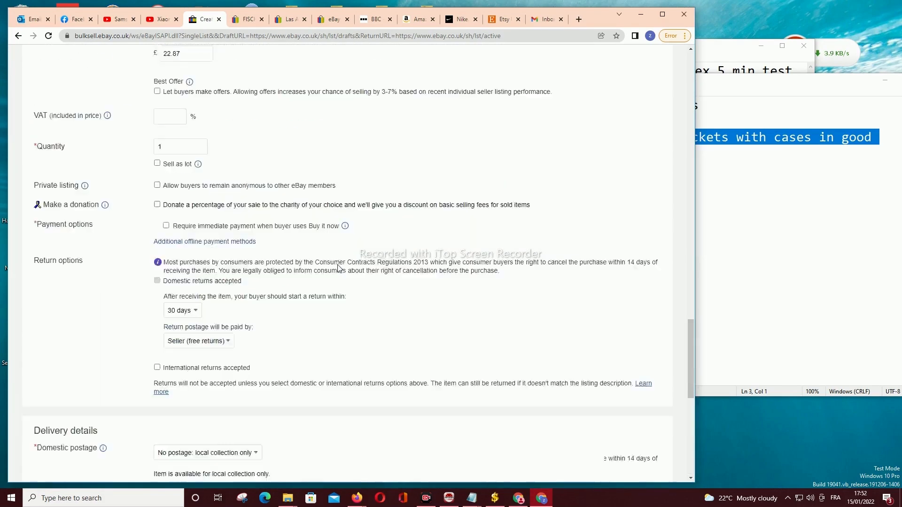
{"action": "scroll", "coordinate": [337, 269], "scroll_direction": "up", "scroll_amount": 1}
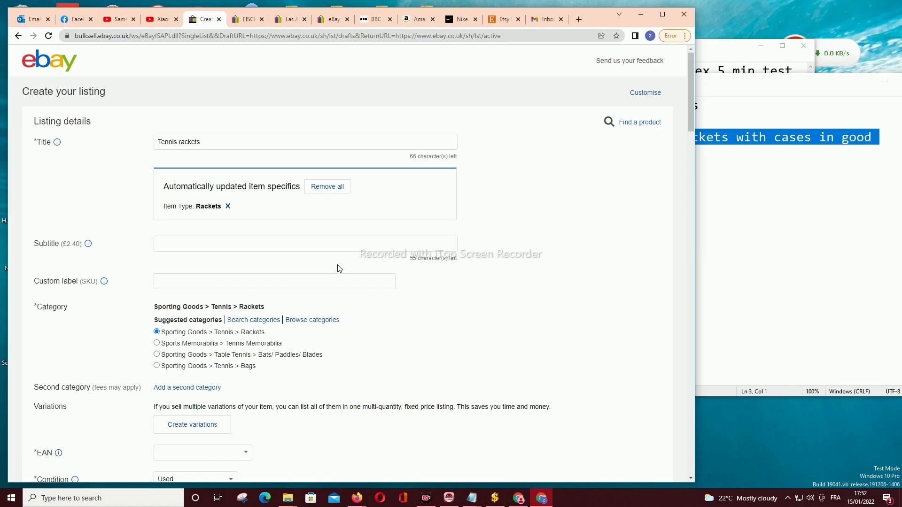
{"action": "scroll", "coordinate": [337, 272], "scroll_direction": "down", "scroll_amount": 15}
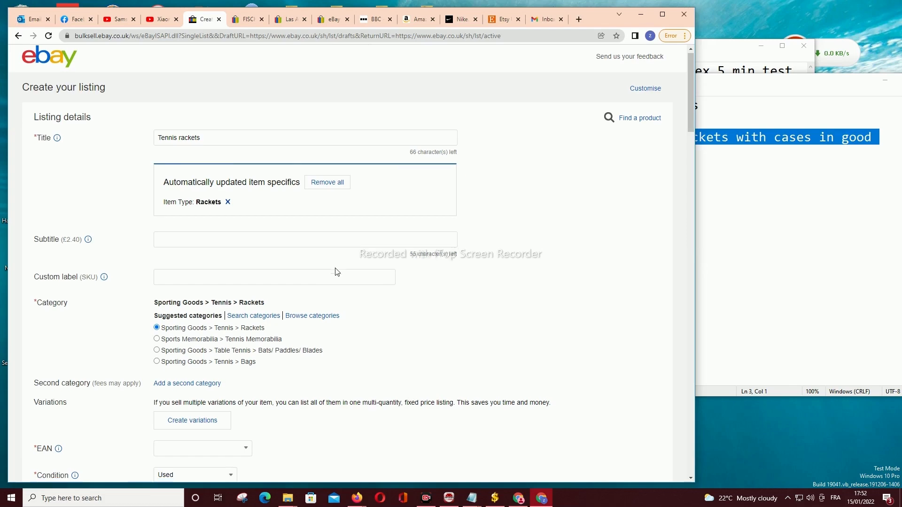
{"action": "scroll", "coordinate": [337, 271], "scroll_direction": "down", "scroll_amount": 3}
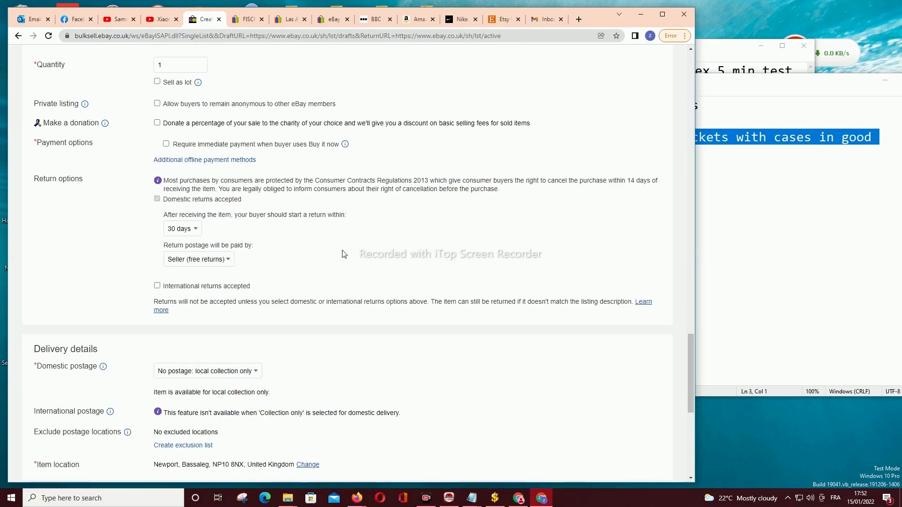
{"action": "scroll", "coordinate": [350, 254], "scroll_direction": "down", "scroll_amount": 7}
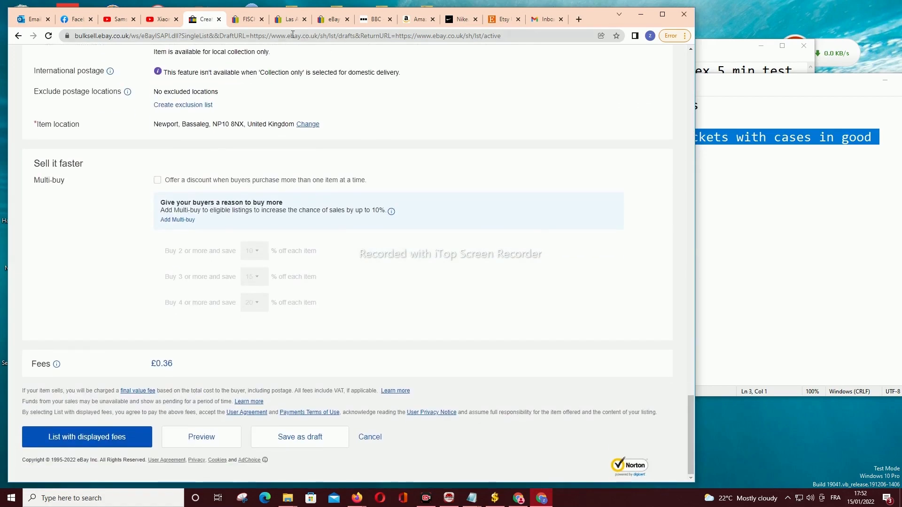
Step: Look through the open eBay pages for the FISCHER racket, the Los Angeles Dodgers T-shirt and the shopping basket, reloading the T-shirt page
{"action": "left_click", "coordinate": [247, 19]}
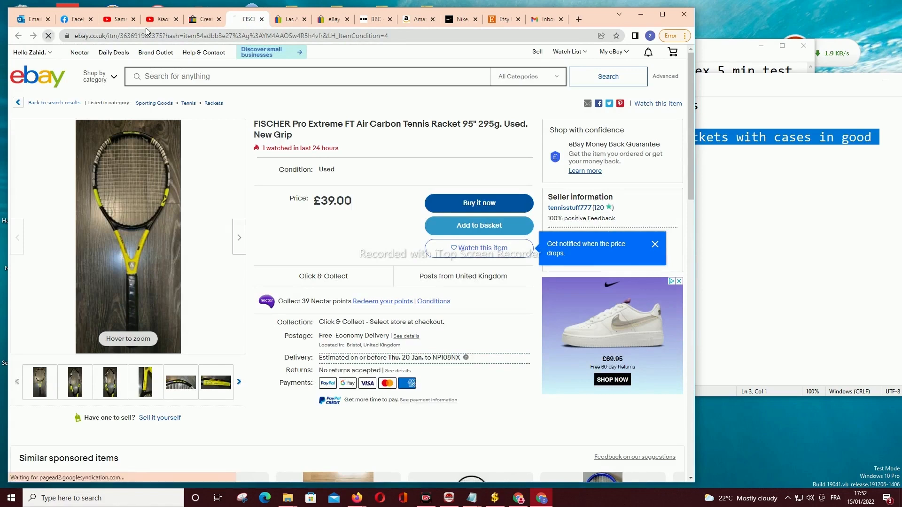
{"action": "key", "text": "ctrl+Tab"}
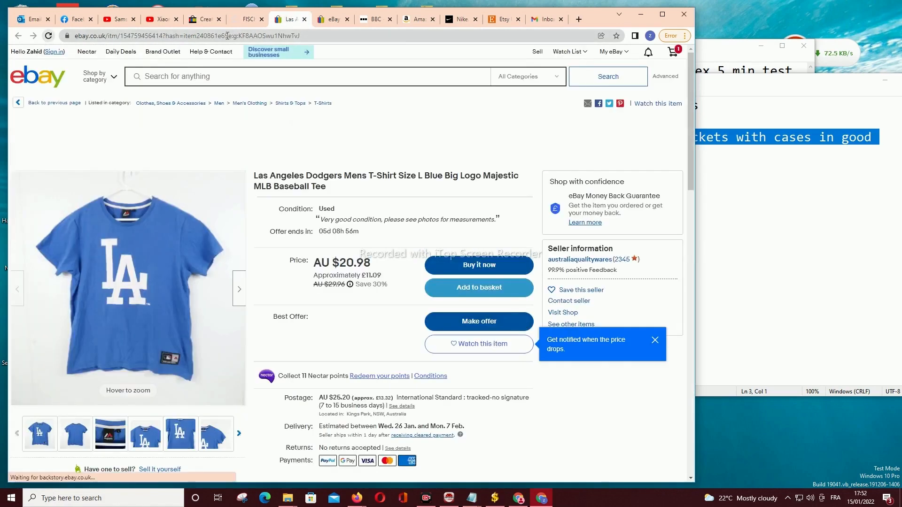
{"action": "left_click", "coordinate": [48, 35]}
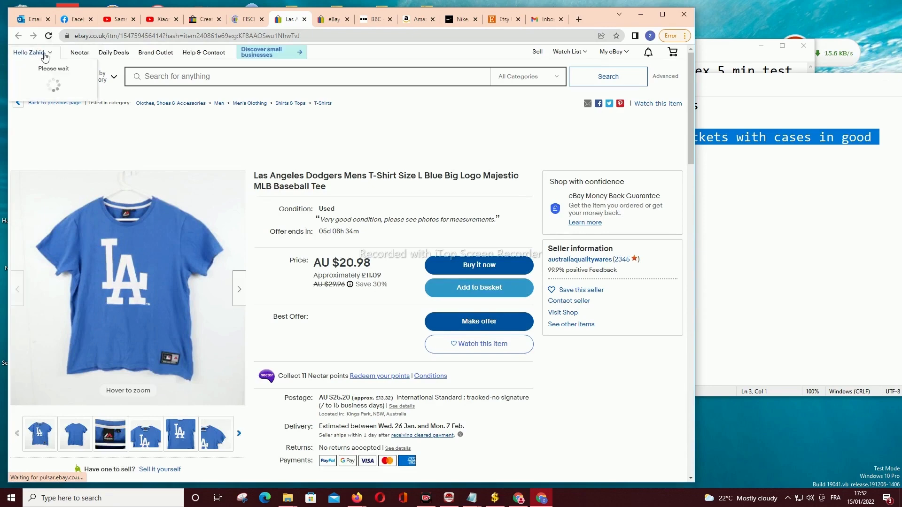
{"action": "left_click", "coordinate": [331, 19]}
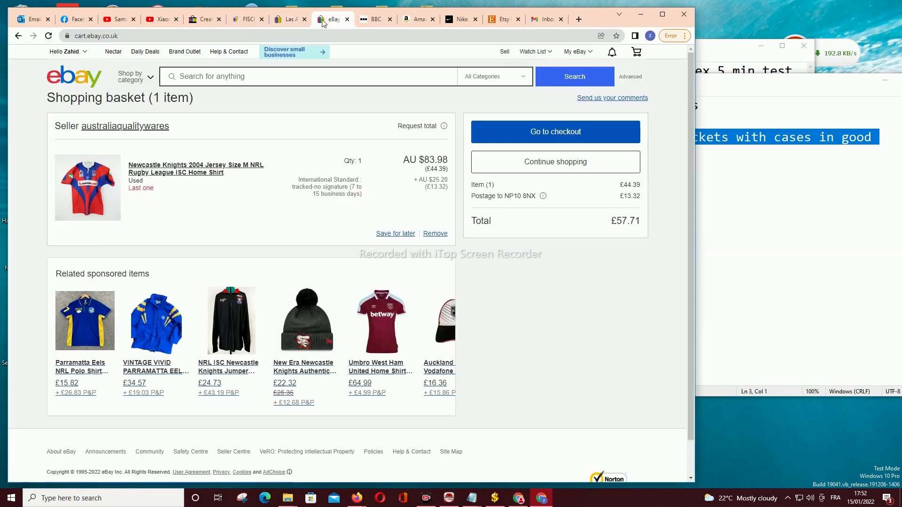
{"action": "mouse_move", "coordinate": [78, 56]}
{"action": "left_click", "coordinate": [247, 19]}
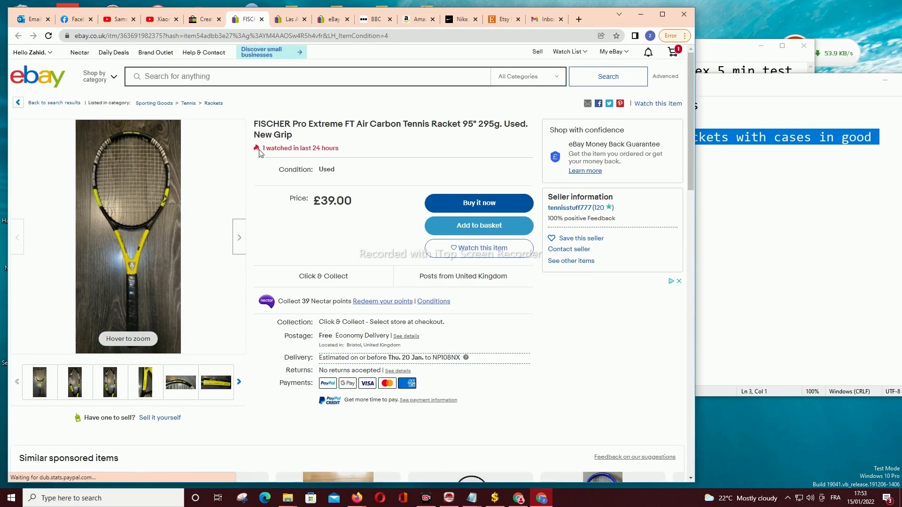
Step: Return to the tennis rackets listing form, check its details and photos, and list the item with the displayed fees
{"action": "left_click", "coordinate": [197, 22]}
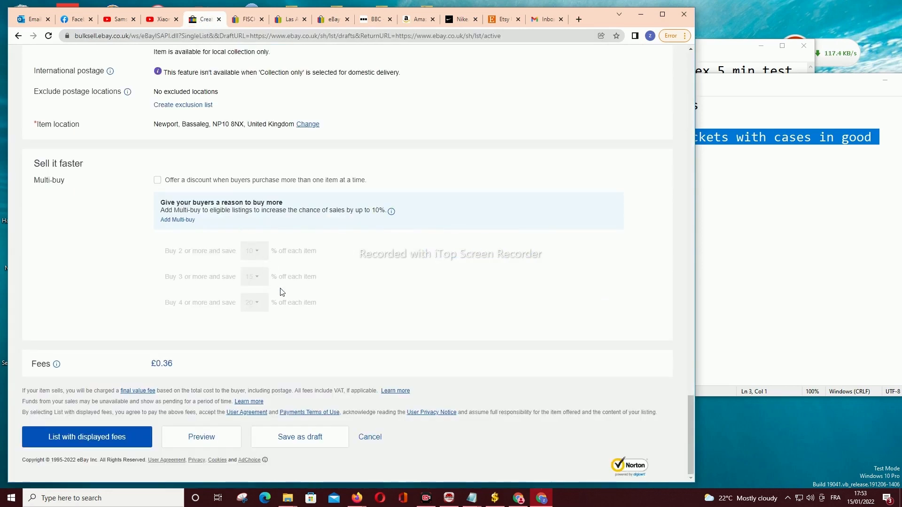
{"action": "scroll", "coordinate": [291, 305], "scroll_direction": "up", "scroll_amount": 20}
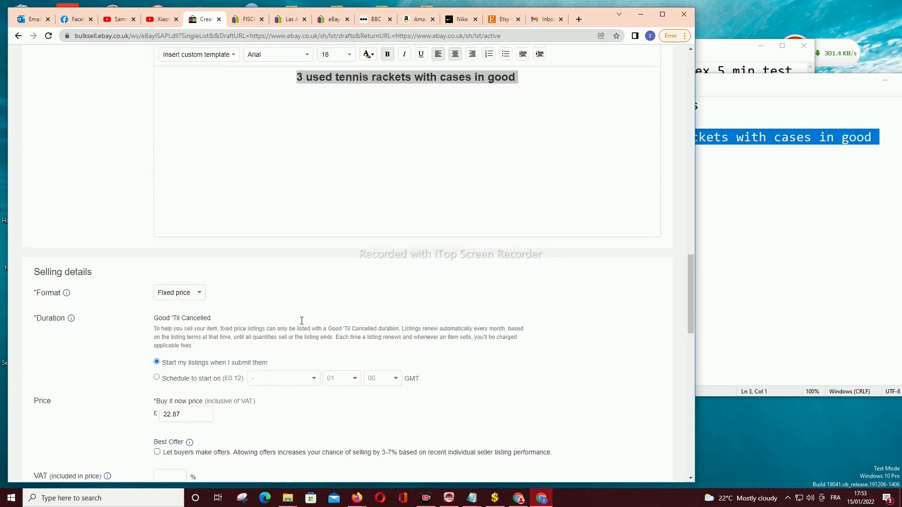
{"action": "scroll", "coordinate": [303, 319], "scroll_direction": "down", "scroll_amount": 12}
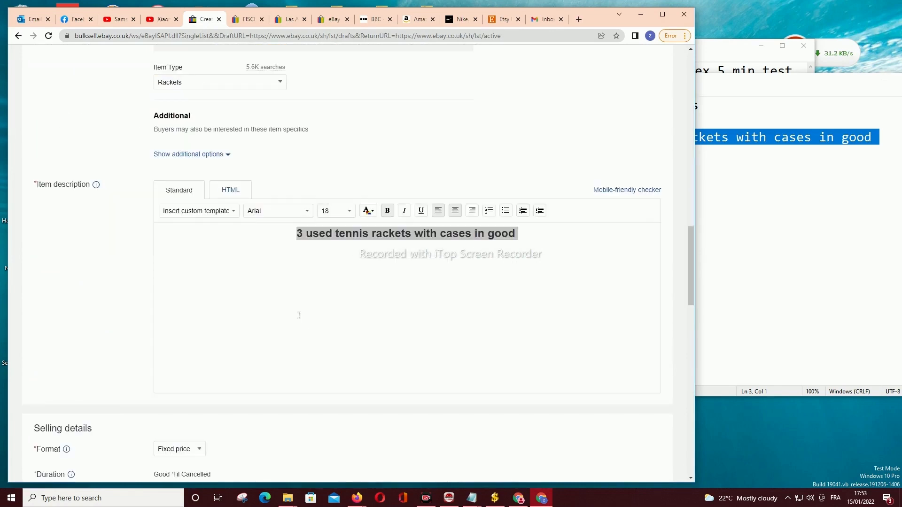
{"action": "scroll", "coordinate": [335, 254], "scroll_direction": "up", "scroll_amount": 20}
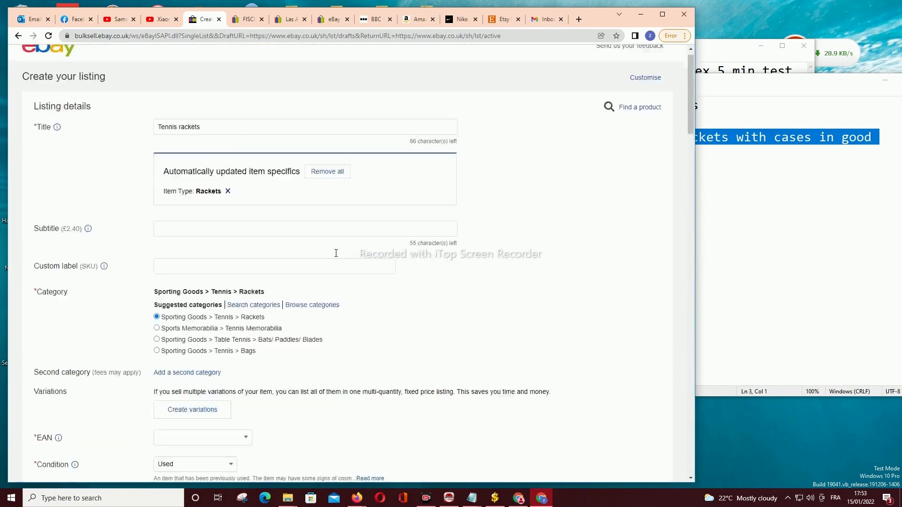
{"action": "scroll", "coordinate": [337, 256], "scroll_direction": "down", "scroll_amount": 7}
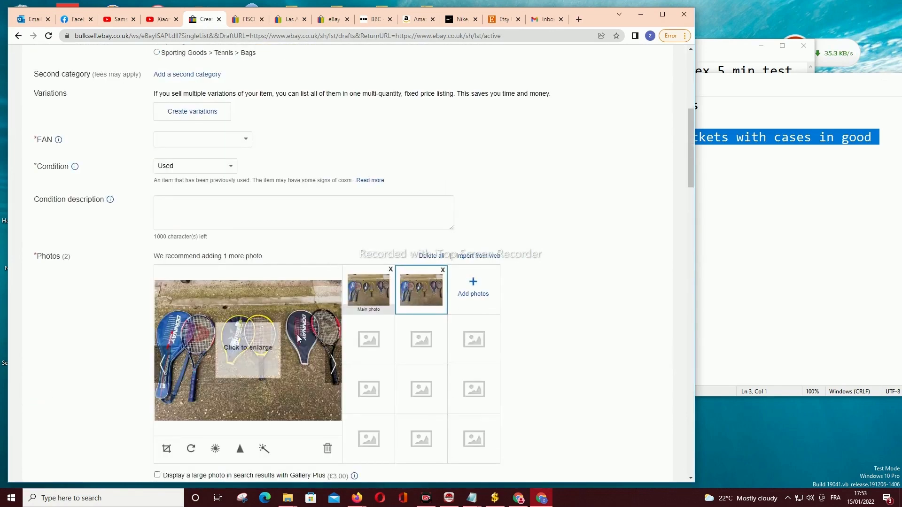
{"action": "scroll", "coordinate": [141, 379], "scroll_direction": "down", "scroll_amount": 15}
{"action": "scroll", "coordinate": [134, 383], "scroll_direction": "down", "scroll_amount": 15}
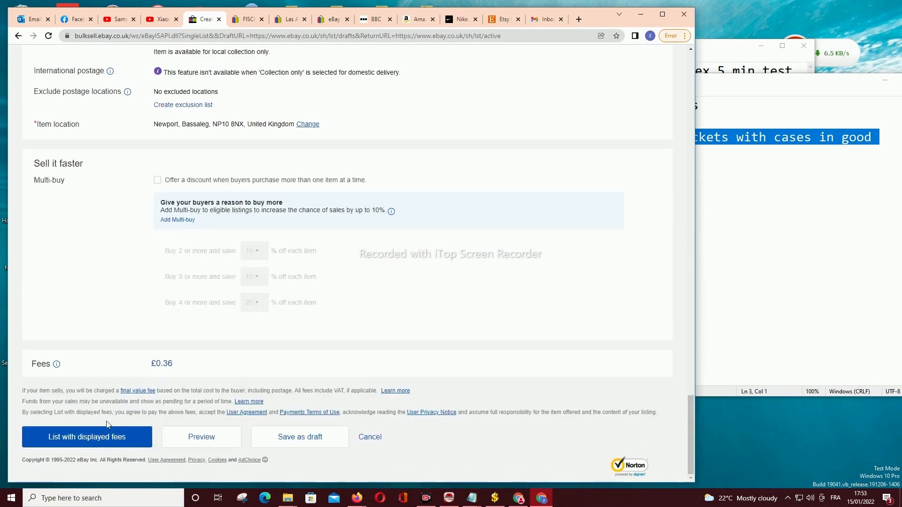
{"action": "left_click", "coordinate": [88, 439]}
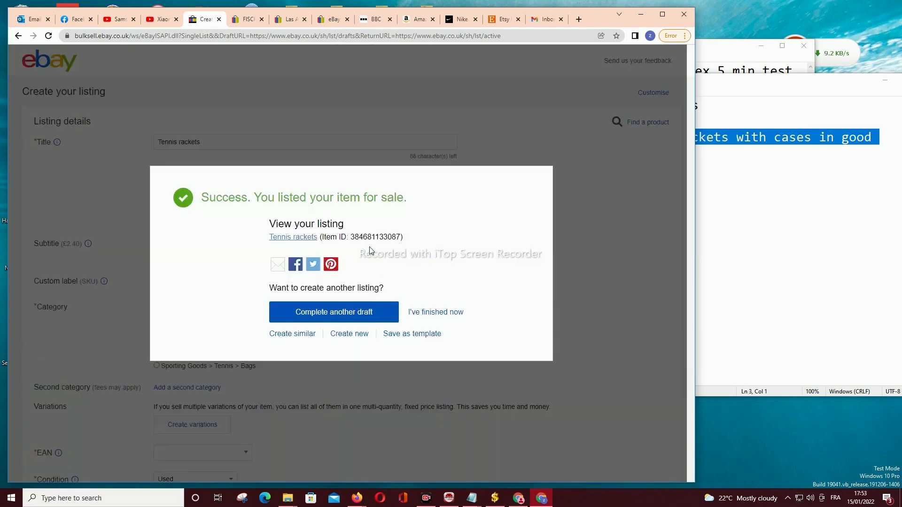
Step: Finish the listing session without completing another draft, return to the active listings, and check the current time on the system clock
{"action": "left_click_drag", "start_coordinate": [208, 197], "coordinate": [405, 197]}
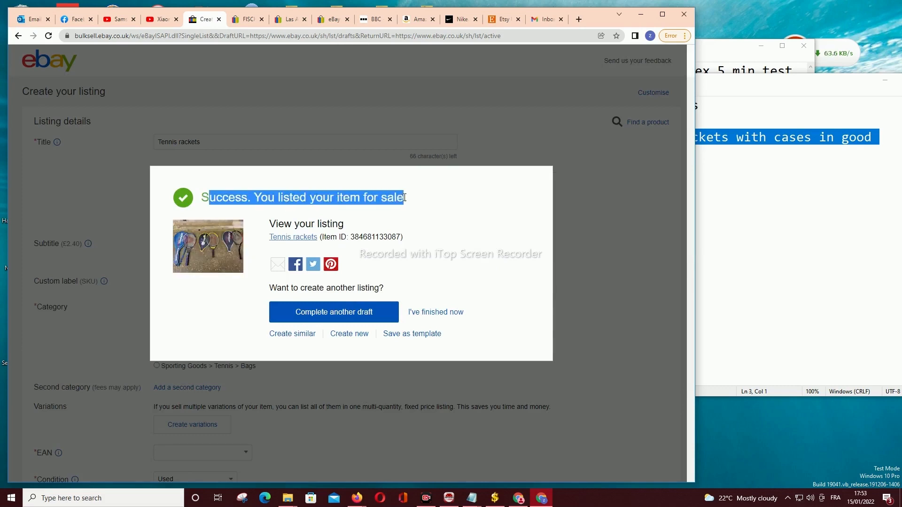
{"action": "left_click", "coordinate": [455, 312]}
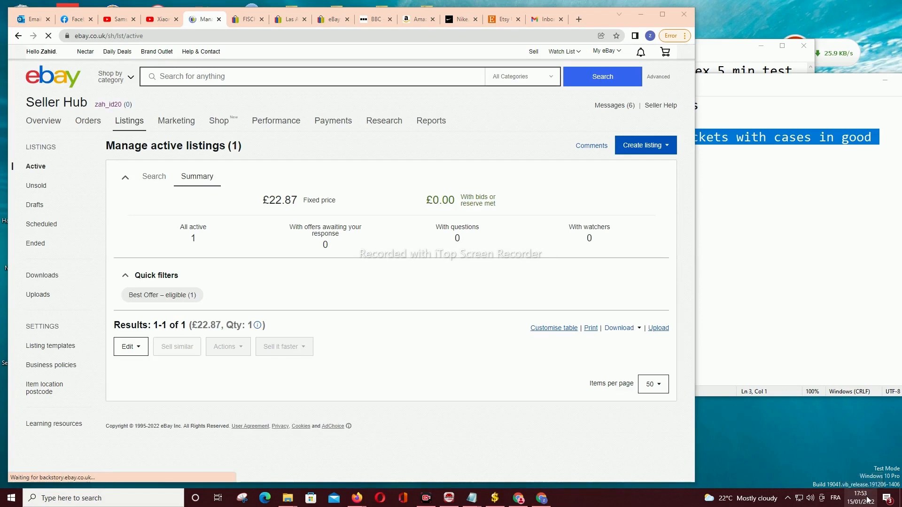
{"action": "left_click", "coordinate": [866, 502]}
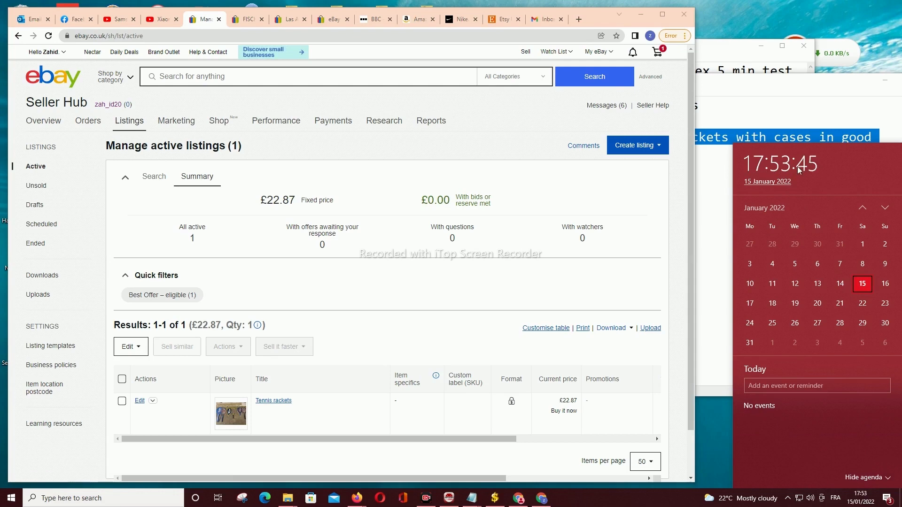
Step: Open the eBay home page, switch to the Notepad listing note, and add "listing time 17:53" beneath the racket description
{"action": "left_click", "coordinate": [56, 84]}
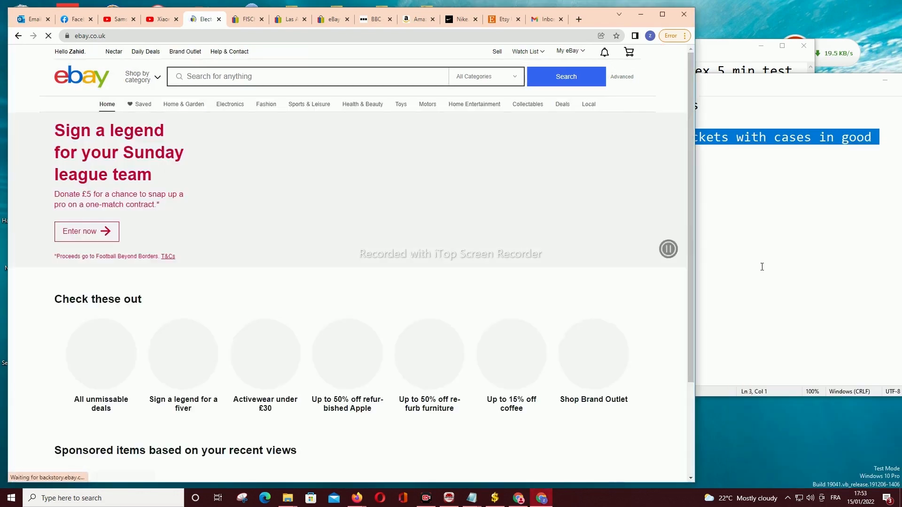
{"action": "left_click", "coordinate": [769, 223]}
{"action": "key", "text": "Return"}
{"action": "key", "text": "Return"}
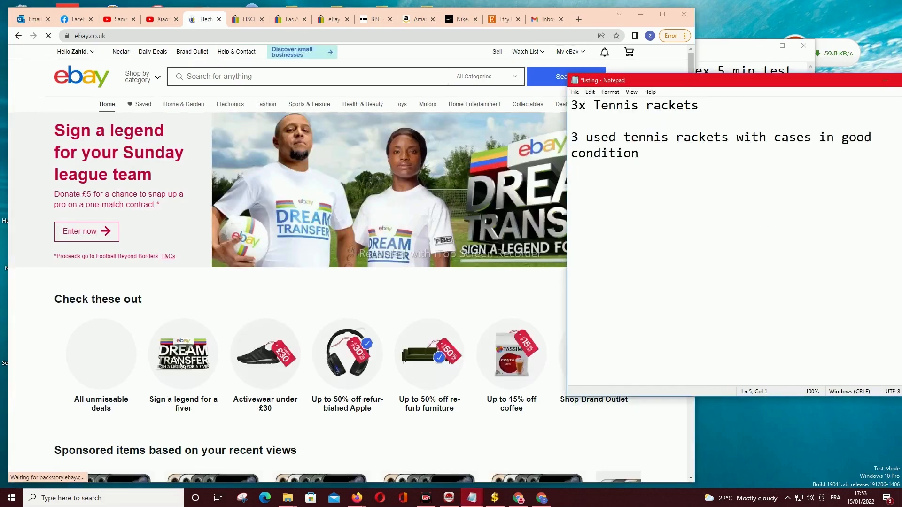
{"action": "type", "text": "listing"}
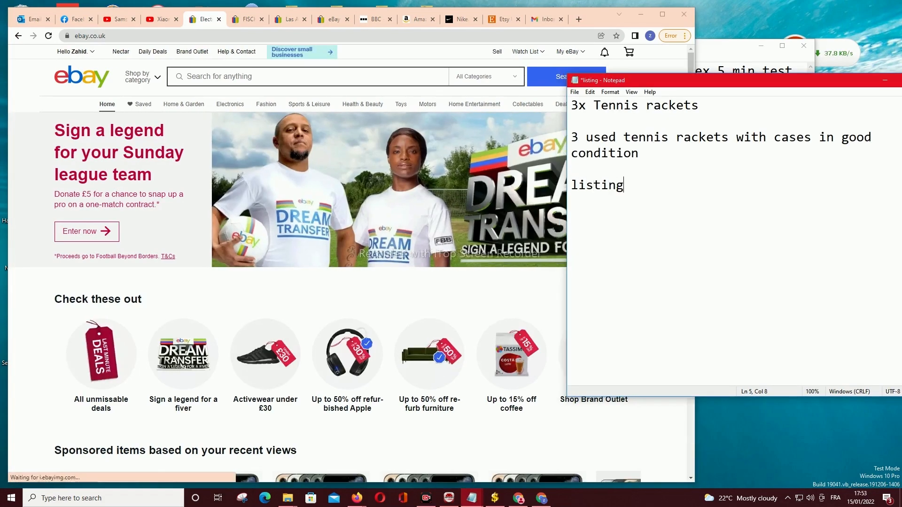
{"action": "type", "text": " time"}
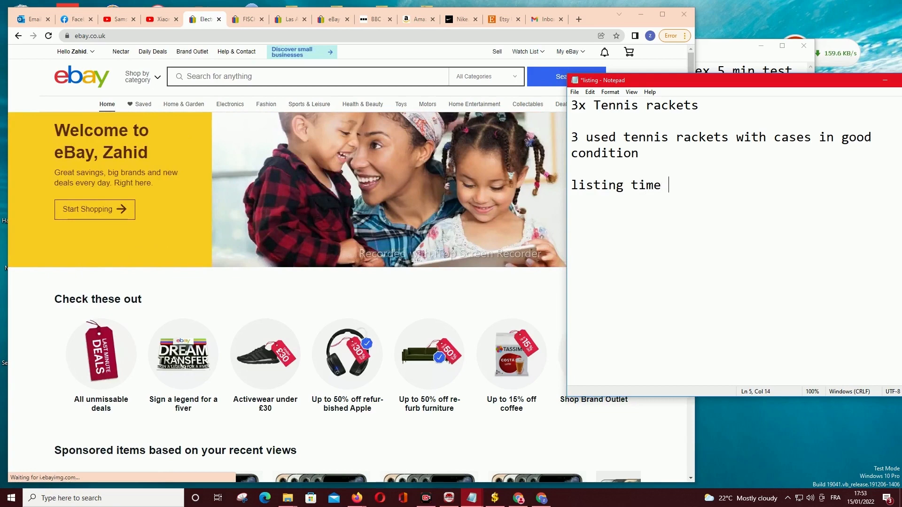
{"action": "type", "text": " 17:"}
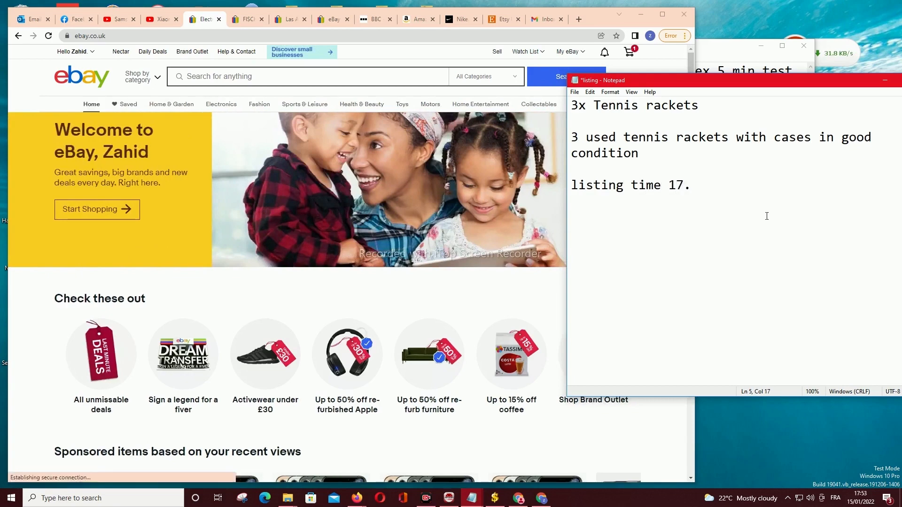
{"action": "type", "text": "53"}
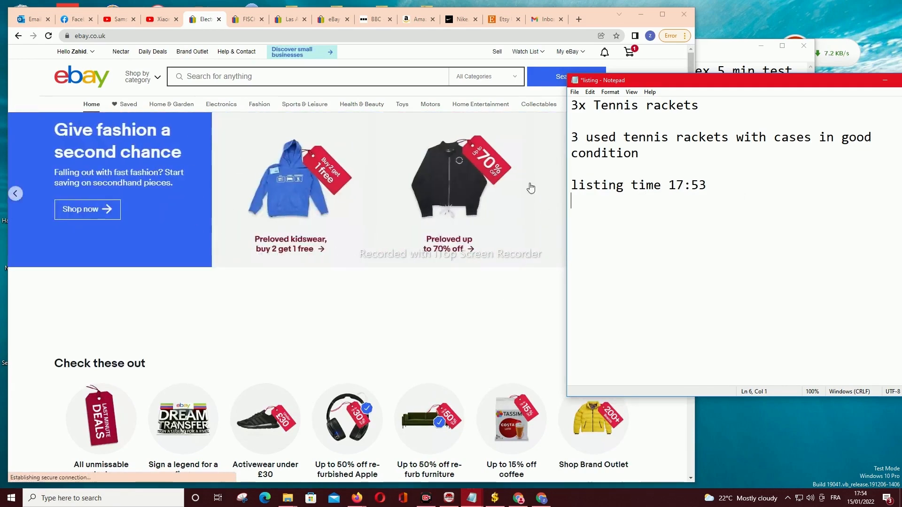
Step: Reload the eBay home page and open the Head MX Attitude Elite Tennis Racket from the pdhsportsequipment group of recommended sellers
{"action": "left_click", "coordinate": [93, 82]}
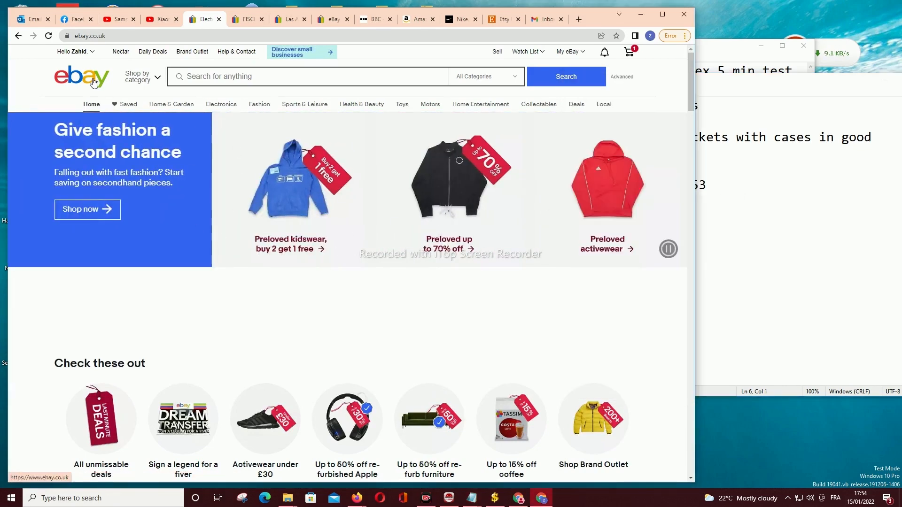
{"action": "left_click", "coordinate": [94, 83]}
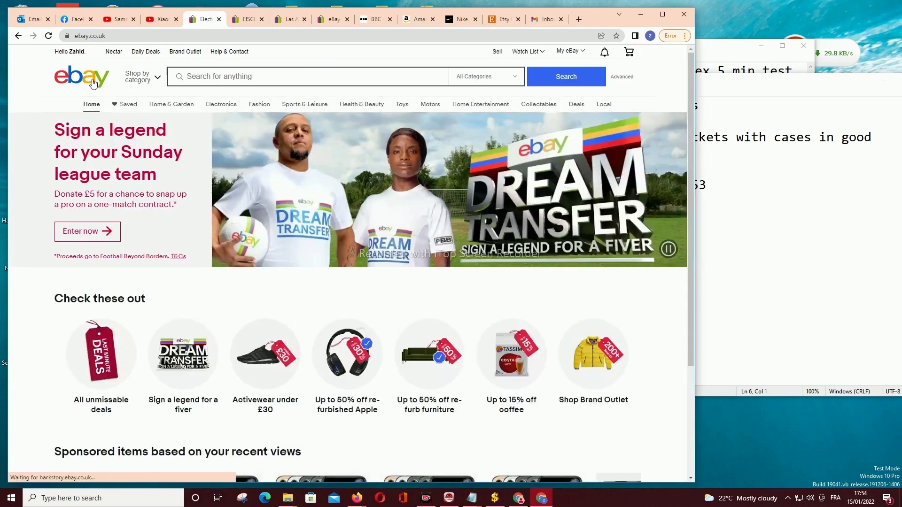
{"action": "scroll", "coordinate": [217, 196], "scroll_direction": "down", "scroll_amount": 5}
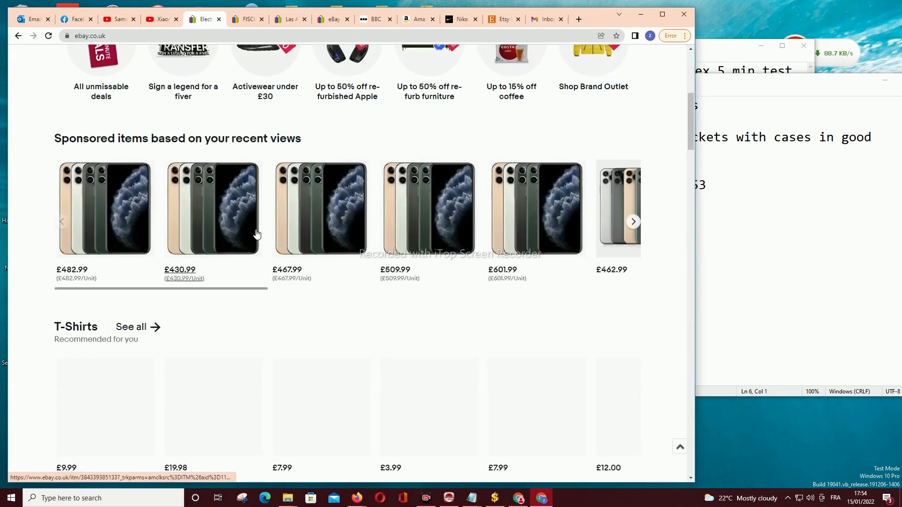
{"action": "scroll", "coordinate": [256, 234], "scroll_direction": "down", "scroll_amount": 8}
{"action": "scroll", "coordinate": [256, 235], "scroll_direction": "up", "scroll_amount": 3}
{"action": "scroll", "coordinate": [257, 230], "scroll_direction": "down", "scroll_amount": 3}
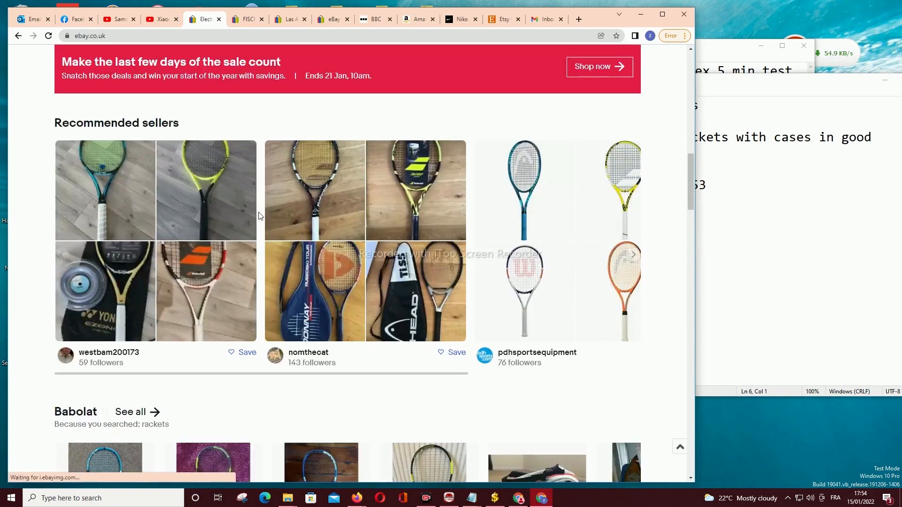
{"action": "left_click", "coordinate": [507, 200]}
Step: Open the Wilson Tennis Racket Federer Tour 105 from the similar sponsored items in a new tab and view it
{"action": "scroll", "coordinate": [503, 207], "scroll_direction": "up", "scroll_amount": 1}
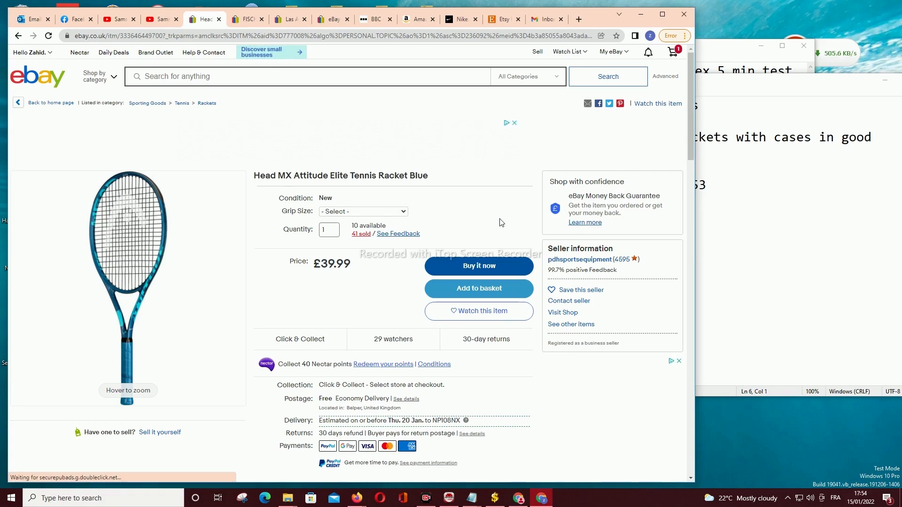
{"action": "scroll", "coordinate": [422, 280], "scroll_direction": "down", "scroll_amount": 1}
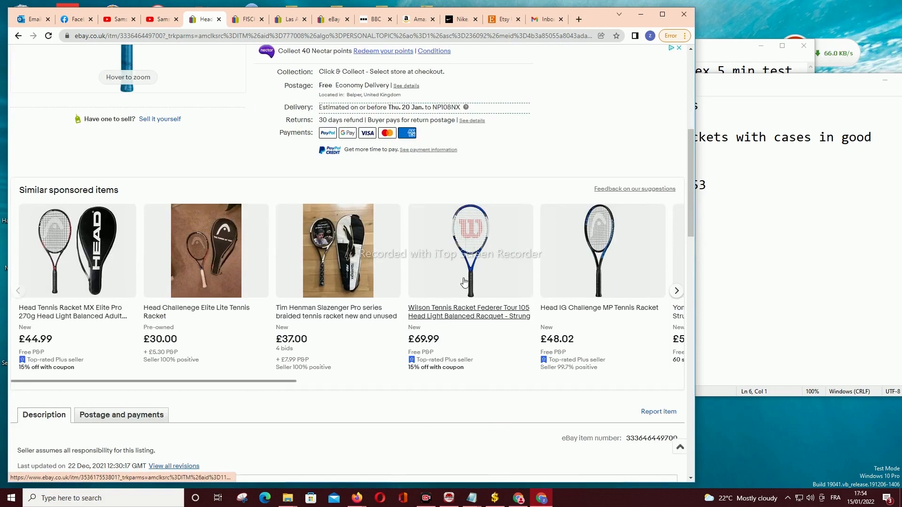
{"action": "right_click", "coordinate": [471, 278]}
{"action": "left_click", "coordinate": [491, 282]}
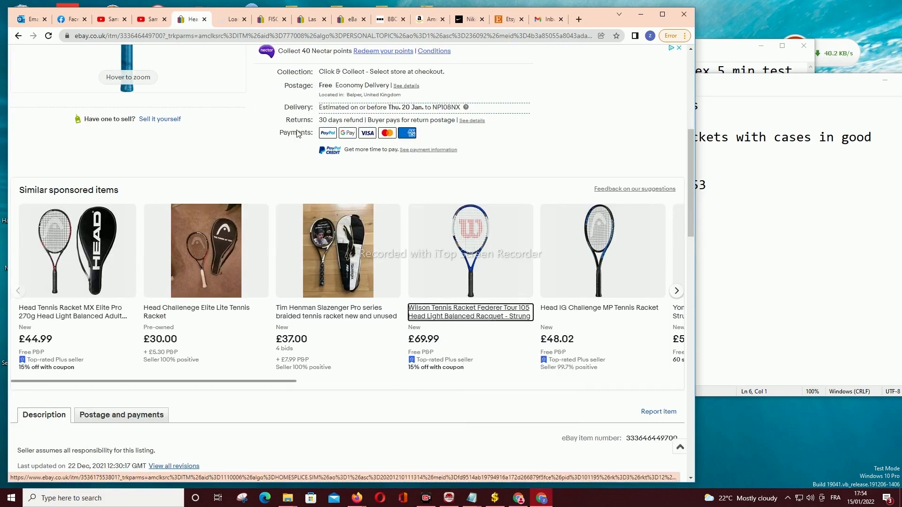
{"action": "left_click", "coordinate": [231, 22]}
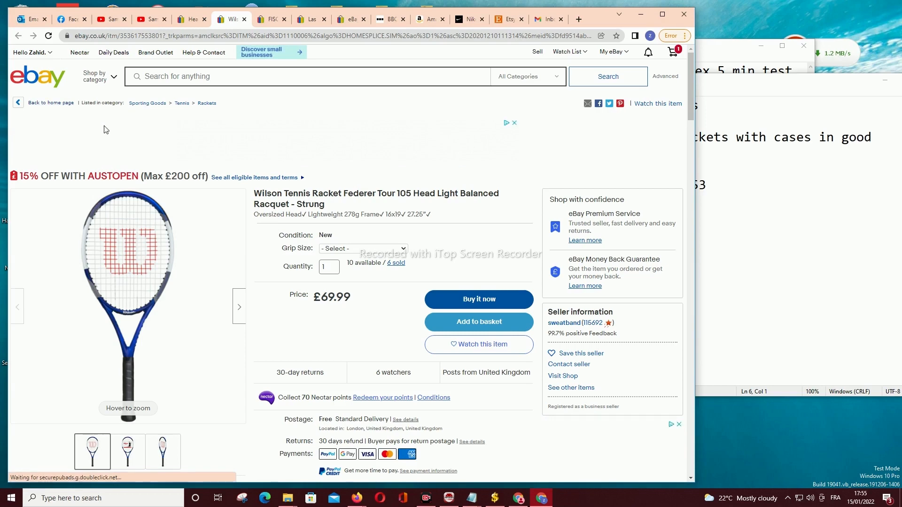
Step: Open the Head Ti S2 Titanium and Head MX Elite Pro 270g rackets from the seller's sponsored items in new tabs
{"action": "scroll", "coordinate": [248, 176], "scroll_direction": "down", "scroll_amount": 10}
{"action": "scroll", "coordinate": [252, 183], "scroll_direction": "down", "scroll_amount": 3}
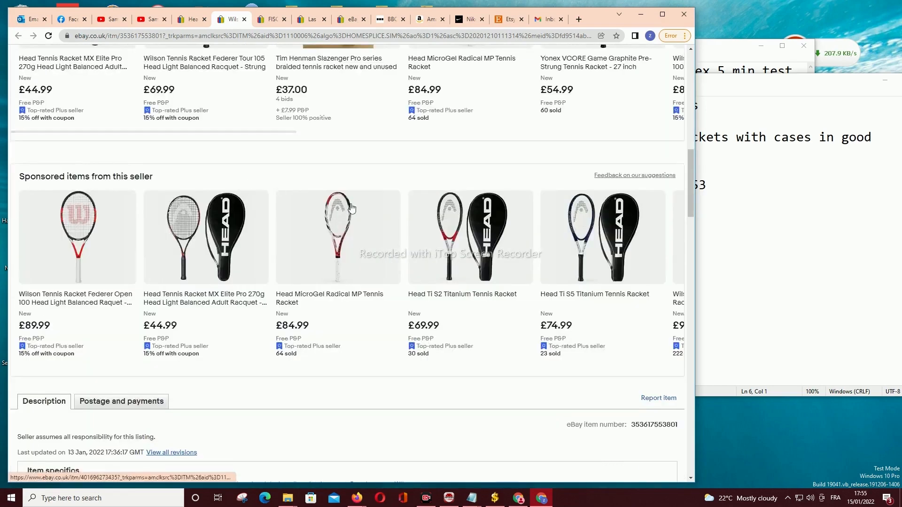
{"action": "right_click", "coordinate": [456, 232]}
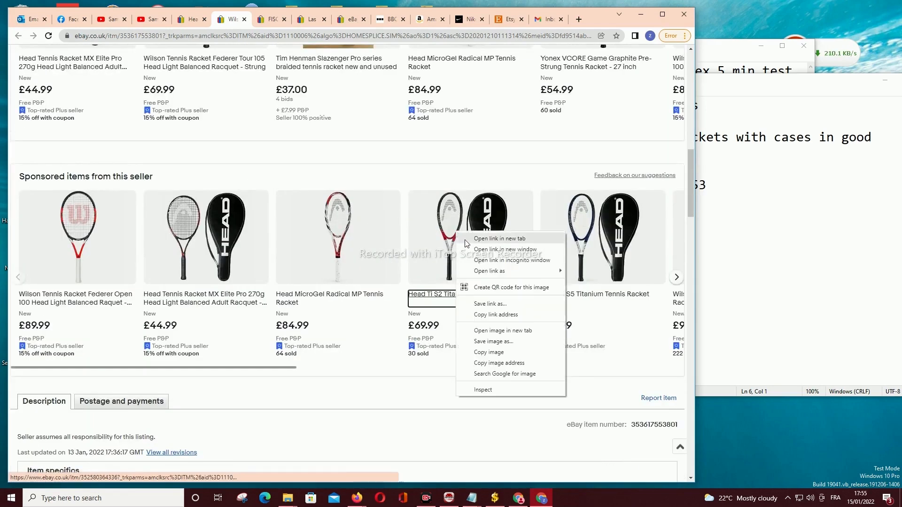
{"action": "left_click", "coordinate": [469, 236]}
{"action": "right_click", "coordinate": [197, 224]}
{"action": "left_click", "coordinate": [213, 231]}
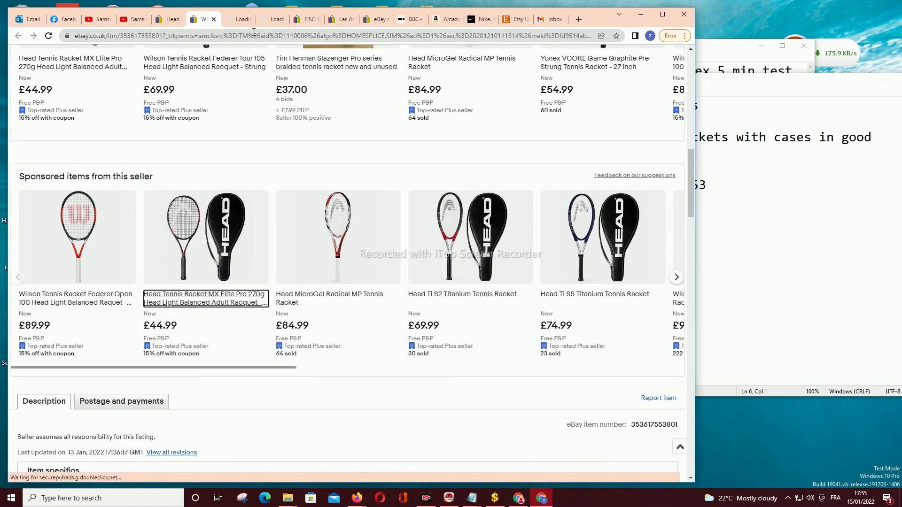
Step: Look through the open FISCHER racket, T-shirt, basket and Head racket pages, ending on the Head Ti S2 Titanium racket
{"action": "left_click", "coordinate": [305, 20]}
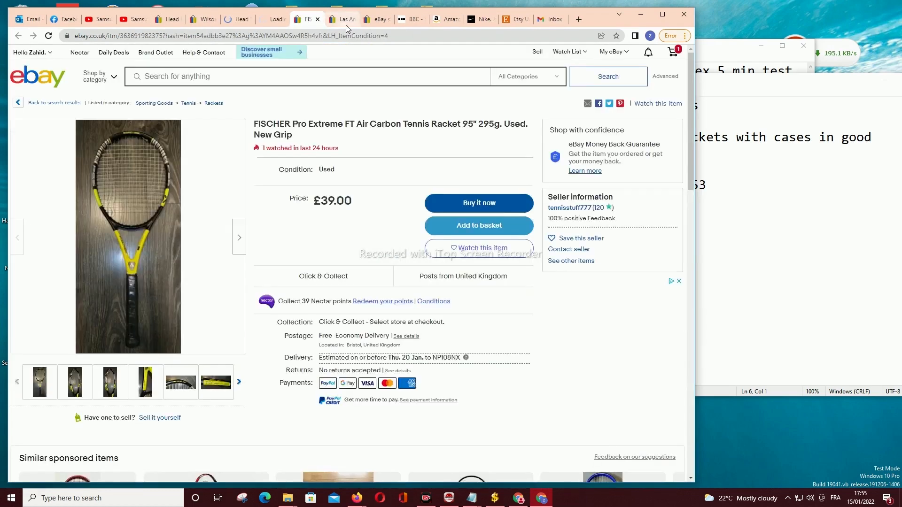
{"action": "left_click", "coordinate": [344, 21]}
{"action": "left_click", "coordinate": [375, 20]}
{"action": "left_click", "coordinate": [274, 19]}
{"action": "left_click", "coordinate": [228, 19]}
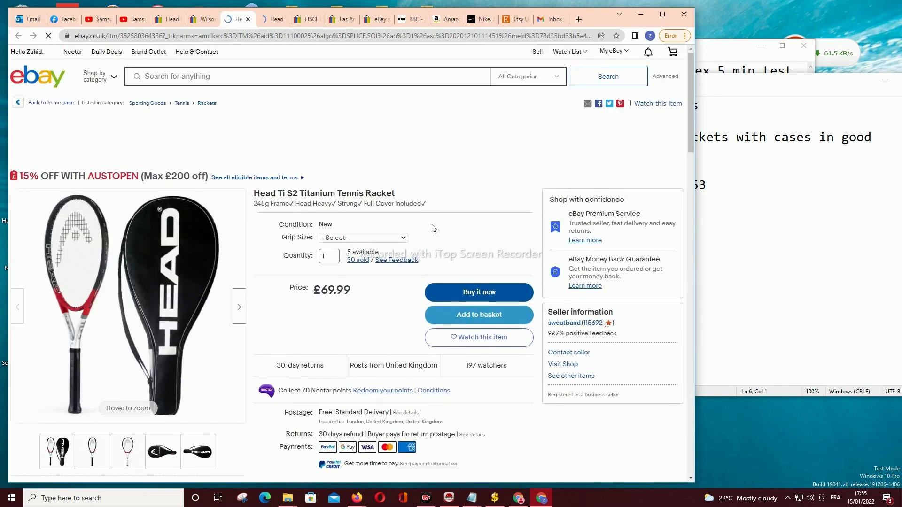
Step: Open the Tim Henman Slazenger Pro series racket in a new tab and, from its sponsored items, the Yonex VCORE Game Graphite racket
{"action": "scroll", "coordinate": [430, 233], "scroll_direction": "down", "scroll_amount": 10}
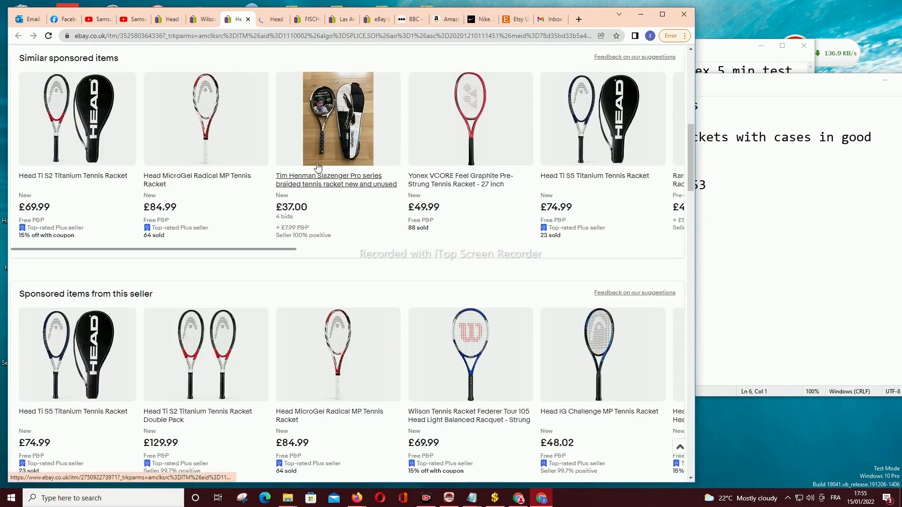
{"action": "left_click", "coordinate": [319, 147]}
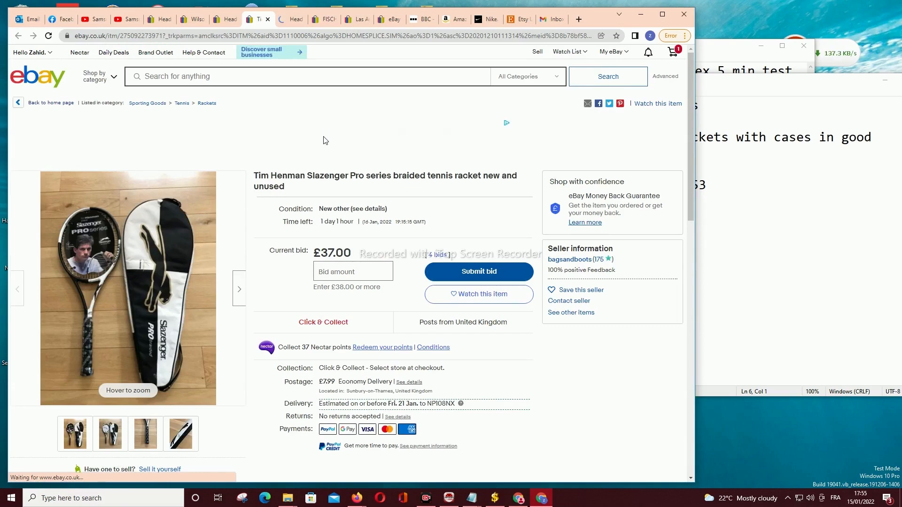
{"action": "scroll", "coordinate": [323, 160], "scroll_direction": "down", "scroll_amount": 10}
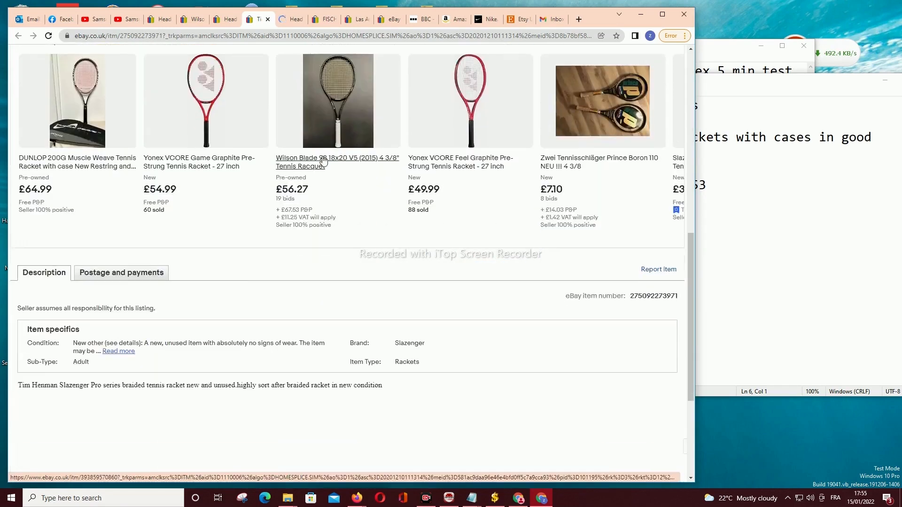
{"action": "left_click", "coordinate": [202, 161]}
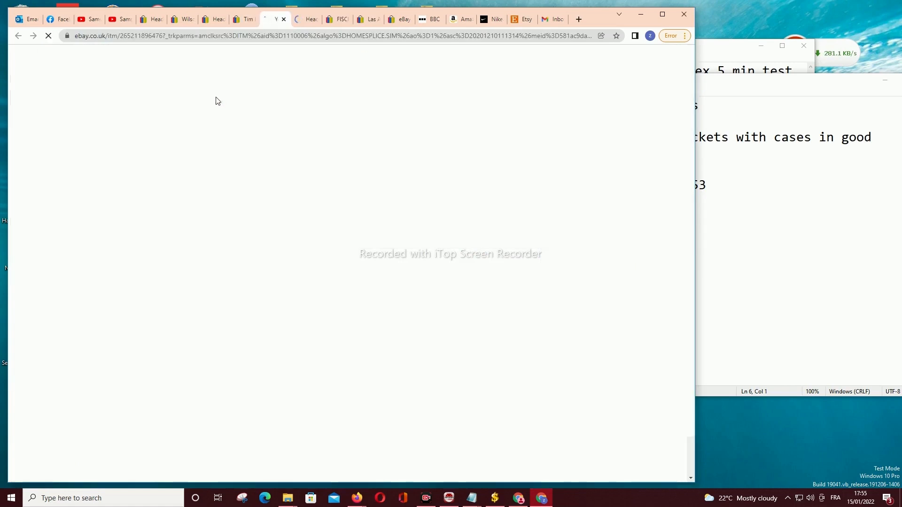
Step: Examine the Yonex racket's item specifics and highlight its brand value
{"action": "scroll", "coordinate": [354, 203], "scroll_direction": "down", "scroll_amount": 10}
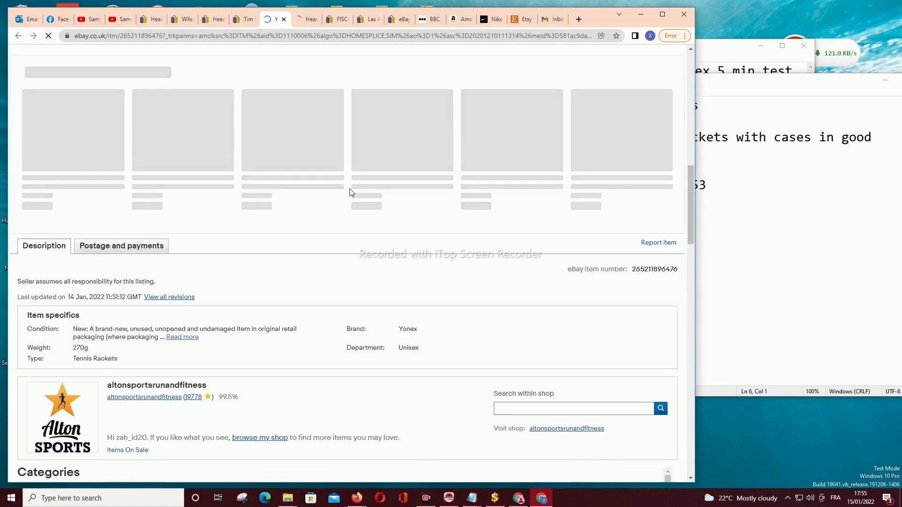
{"action": "scroll", "coordinate": [354, 203], "scroll_direction": "down", "scroll_amount": 3}
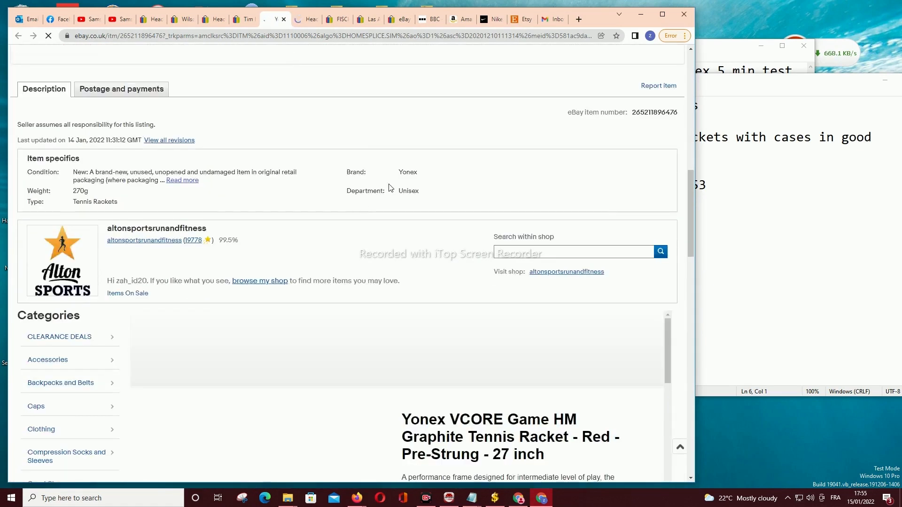
{"action": "double_click", "coordinate": [399, 174]}
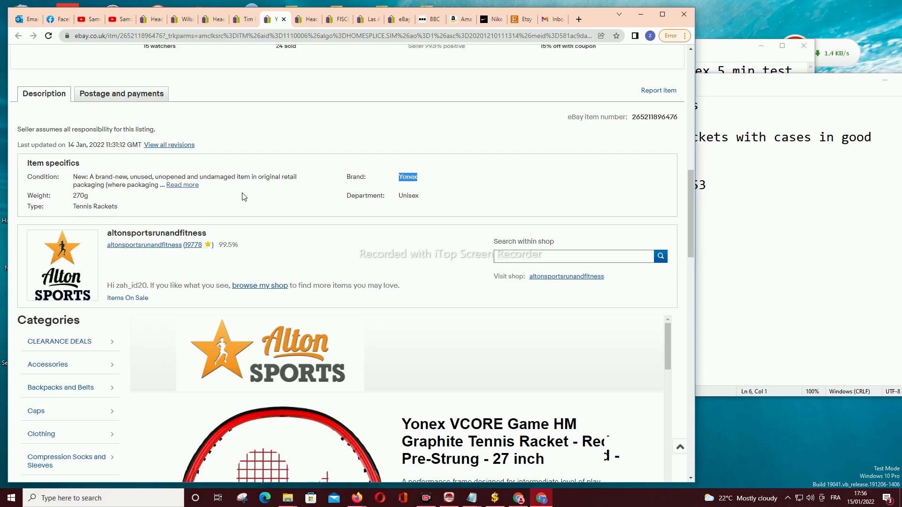
Step: Review the Yonex racket's photos, price and delivery details, similar items and seller description
{"action": "scroll", "coordinate": [241, 195], "scroll_direction": "up", "scroll_amount": 8}
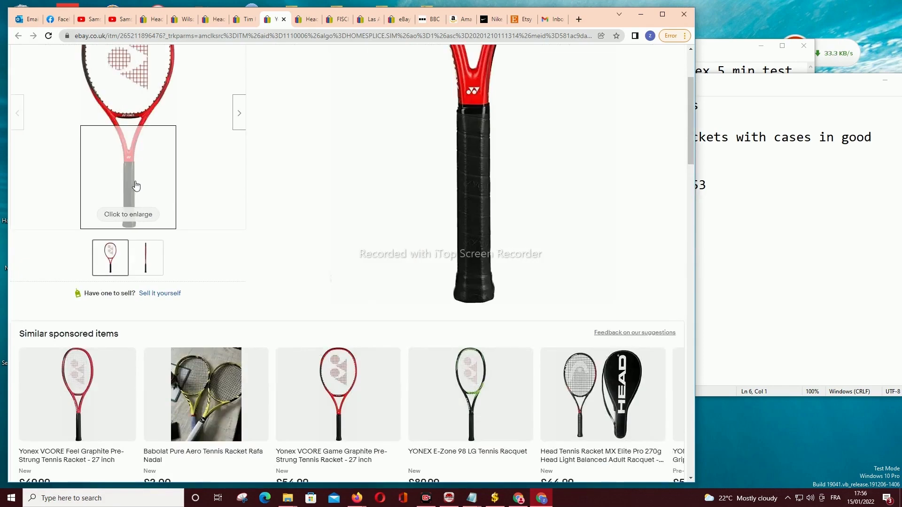
{"action": "scroll", "coordinate": [133, 155], "scroll_direction": "up", "scroll_amount": 3}
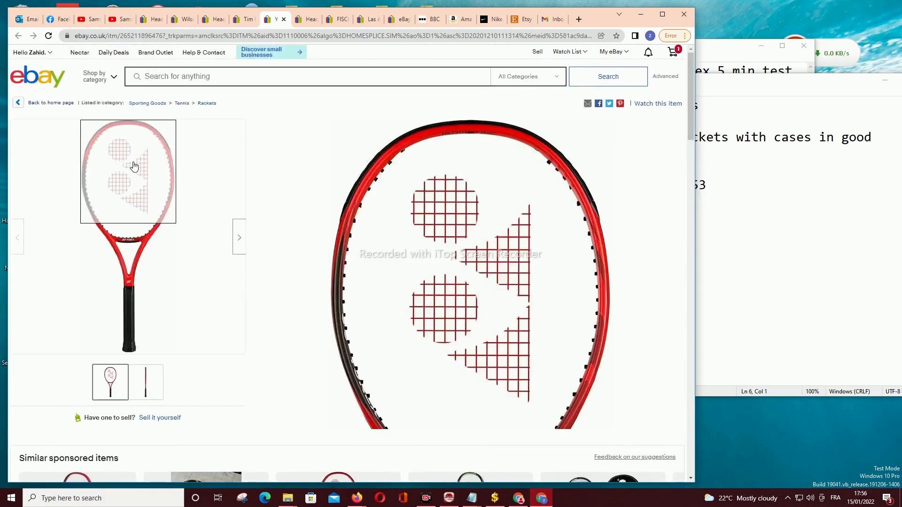
{"action": "scroll", "coordinate": [369, 330], "scroll_direction": "down", "scroll_amount": 6}
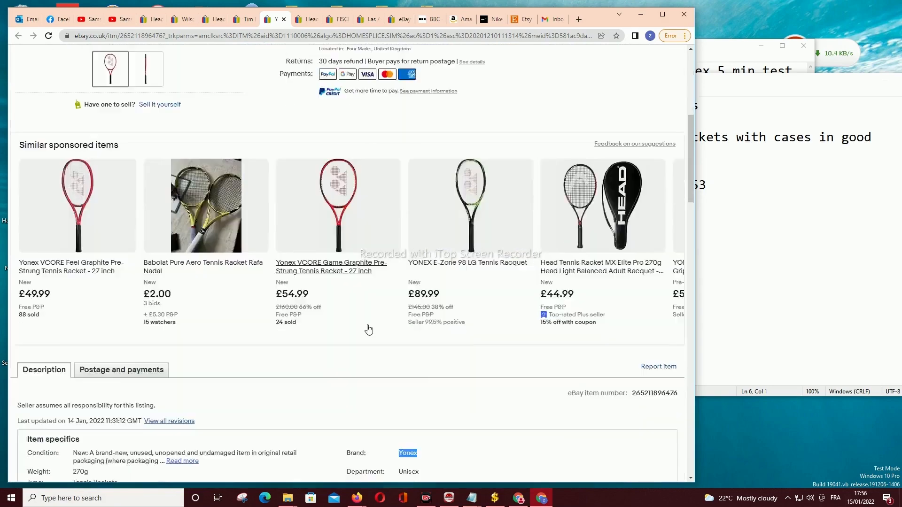
{"action": "scroll", "coordinate": [368, 329], "scroll_direction": "down", "scroll_amount": 12}
{"action": "scroll", "coordinate": [336, 286], "scroll_direction": "up", "scroll_amount": 9}
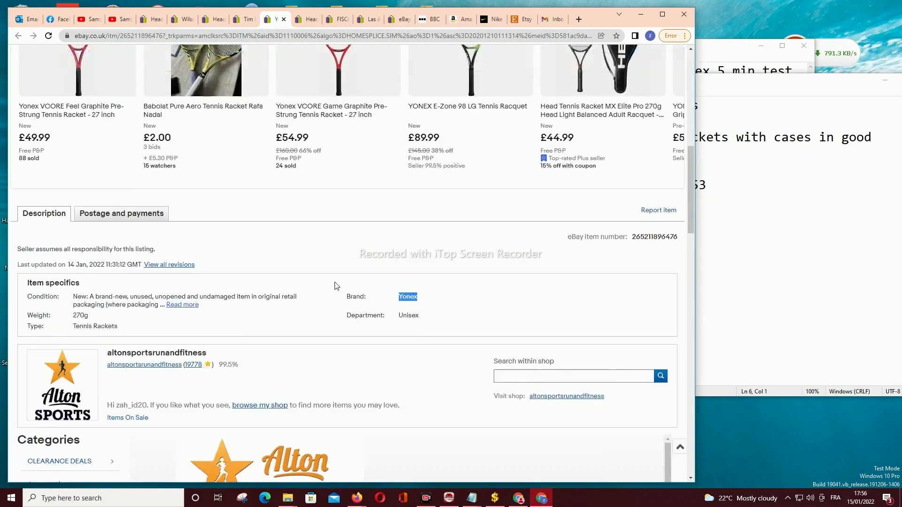
{"action": "scroll", "coordinate": [337, 286], "scroll_direction": "up", "scroll_amount": 10}
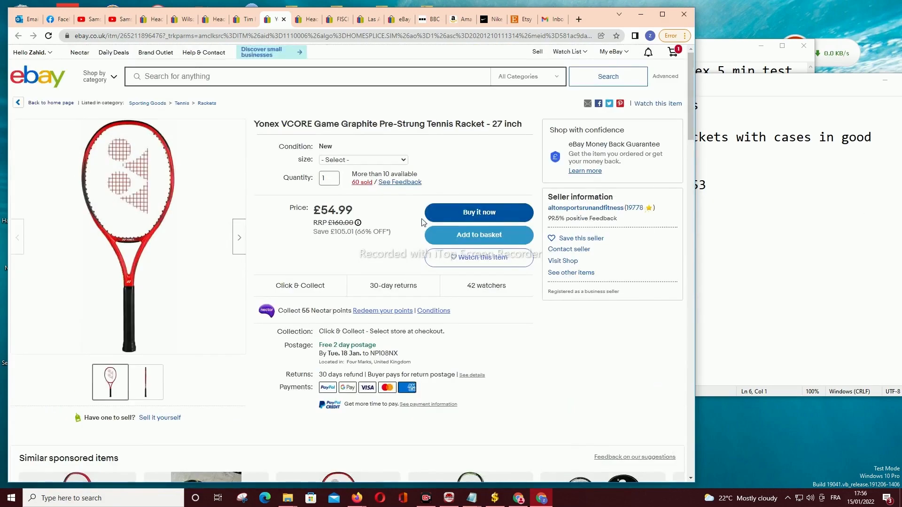
{"action": "scroll", "coordinate": [382, 270], "scroll_direction": "down", "scroll_amount": 10}
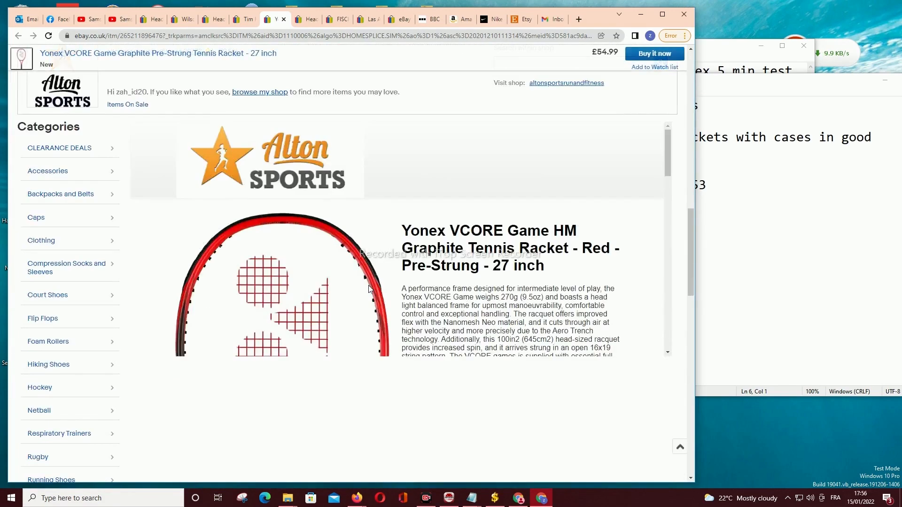
Step: Skim the seller's full description and returns policy for the Yonex racket and go back to the eBay home page
{"action": "scroll", "coordinate": [369, 288], "scroll_direction": "down", "scroll_amount": 10}
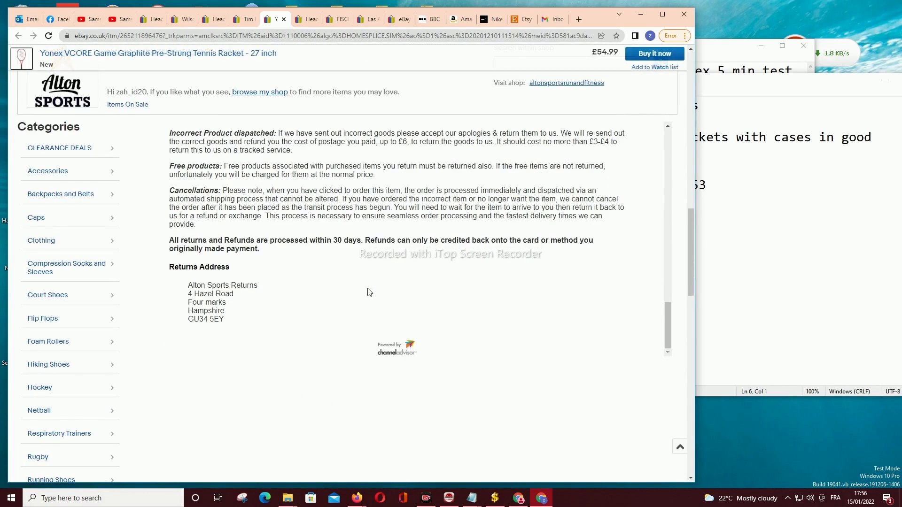
{"action": "scroll", "coordinate": [141, 164], "scroll_direction": "up", "scroll_amount": 10}
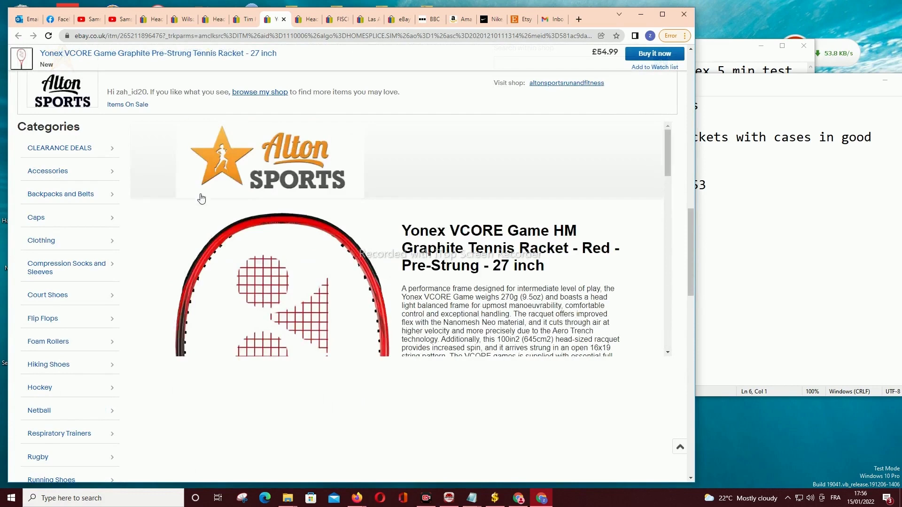
{"action": "scroll", "coordinate": [198, 195], "scroll_direction": "up", "scroll_amount": 10}
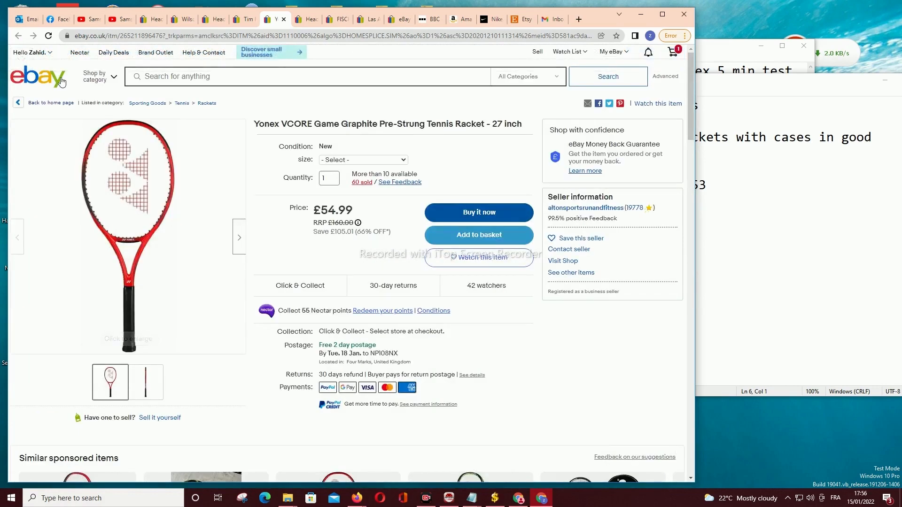
{"action": "left_click", "coordinate": [62, 82]}
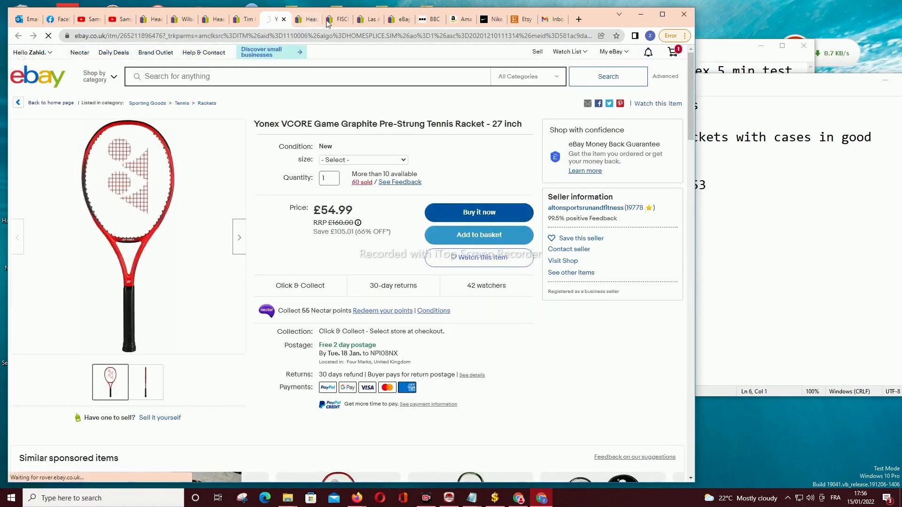
Step: Go through the open racket, T-shirt, home and shopping basket pages, ending on the Head MX Elite Pro 270g racket
{"action": "left_click", "coordinate": [304, 19]}
{"action": "left_click", "coordinate": [336, 20]}
{"action": "left_click", "coordinate": [369, 20]}
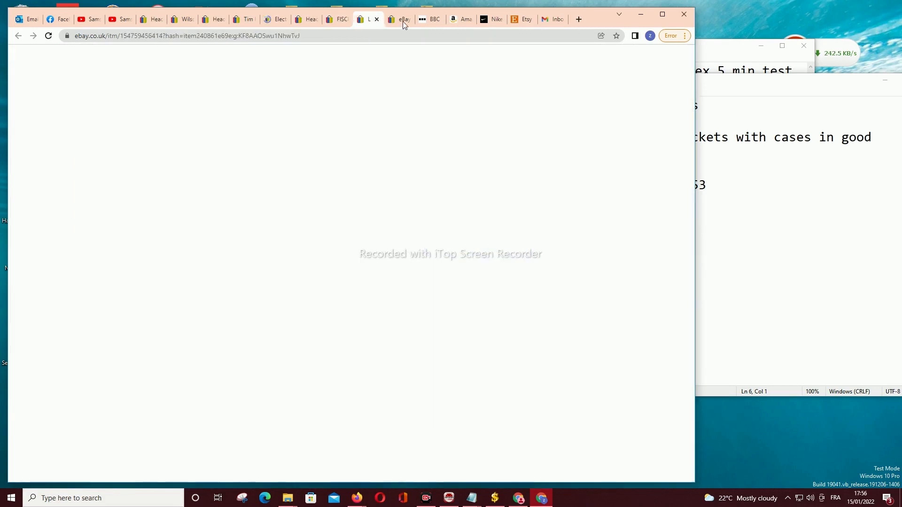
{"action": "left_click", "coordinate": [401, 21]}
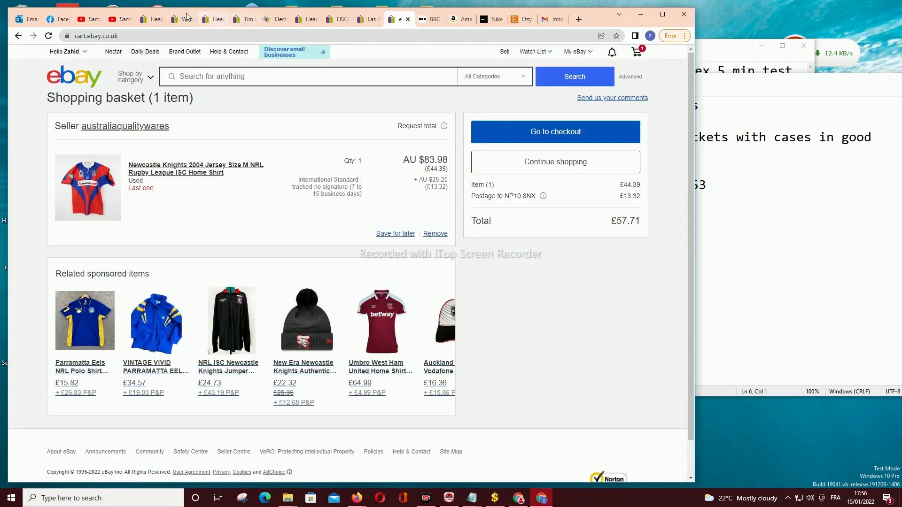
{"action": "left_click", "coordinate": [151, 22]}
{"action": "left_click", "coordinate": [181, 21]}
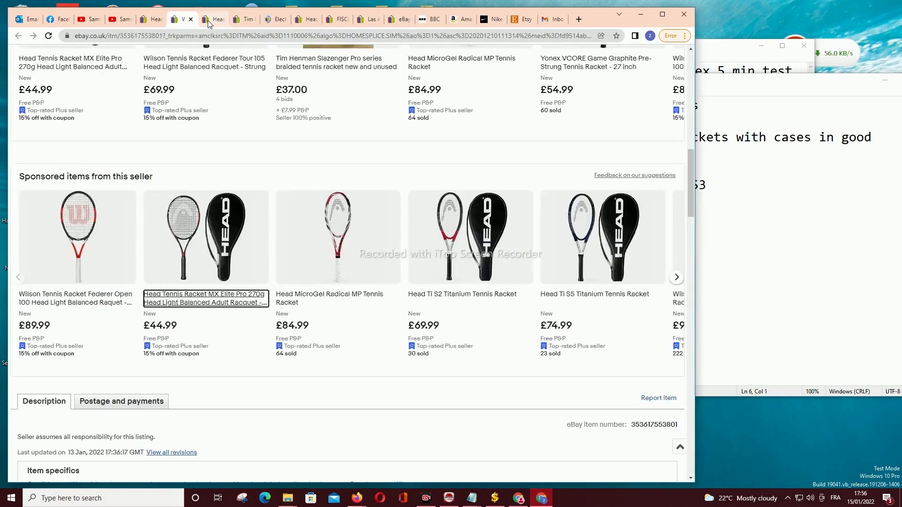
{"action": "left_click", "coordinate": [213, 21]}
{"action": "left_click", "coordinate": [238, 21]}
{"action": "left_click", "coordinate": [266, 22]}
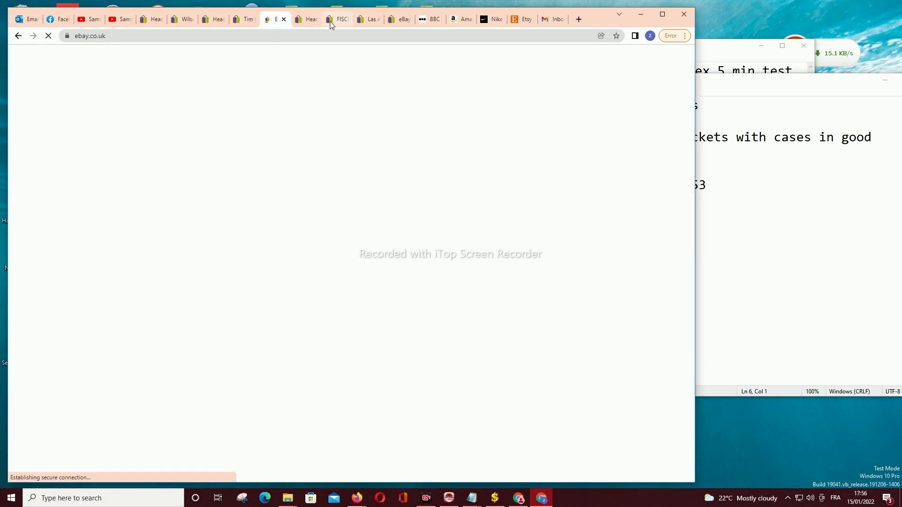
{"action": "left_click", "coordinate": [330, 21]}
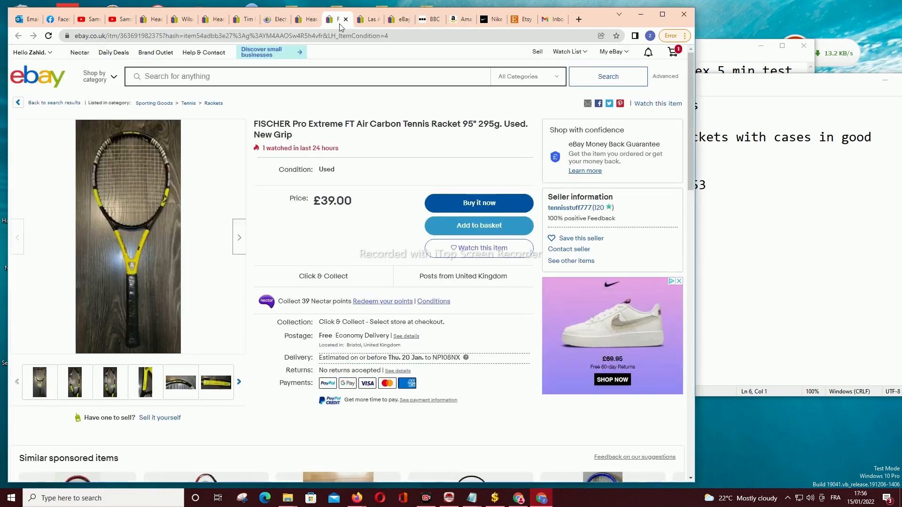
{"action": "left_click", "coordinate": [371, 21]}
{"action": "left_click", "coordinate": [389, 22]}
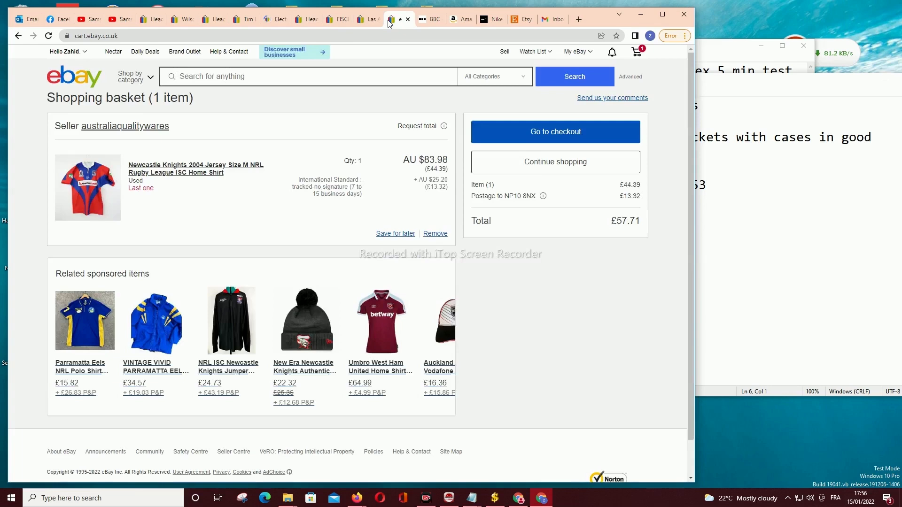
{"action": "left_click", "coordinate": [314, 23]}
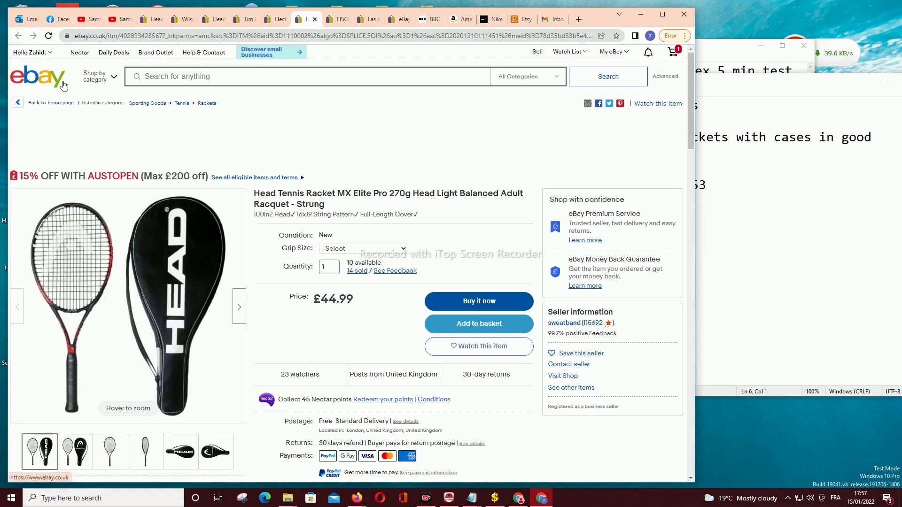
Step: Look over the recently viewed and sponsored items on the eBay home page and open the signed-in account's profile
{"action": "left_click", "coordinate": [47, 82]}
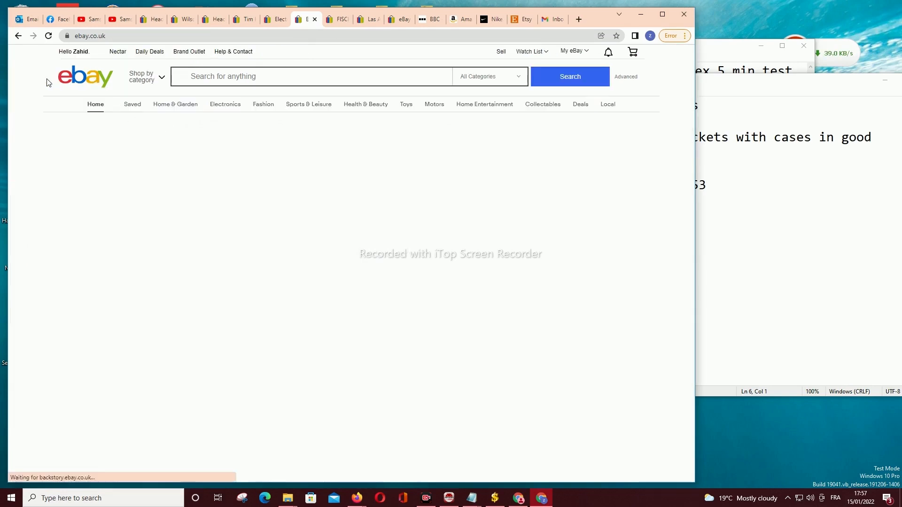
{"action": "scroll", "coordinate": [308, 219], "scroll_direction": "down", "scroll_amount": 5}
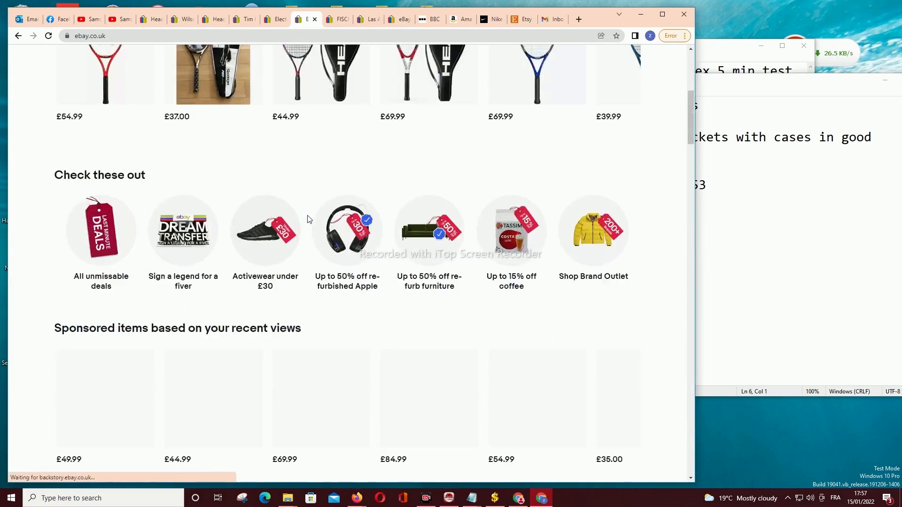
{"action": "left_click", "coordinate": [296, 244]}
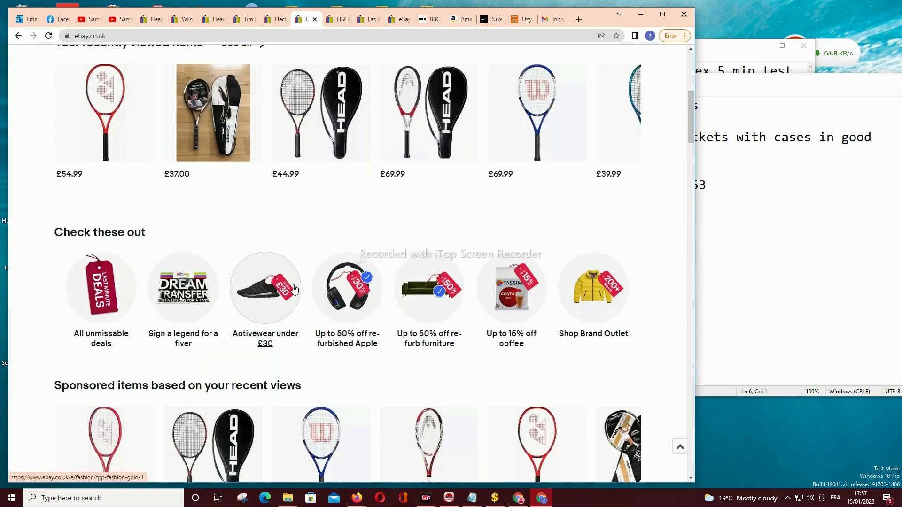
{"action": "left_click", "coordinate": [292, 288]}
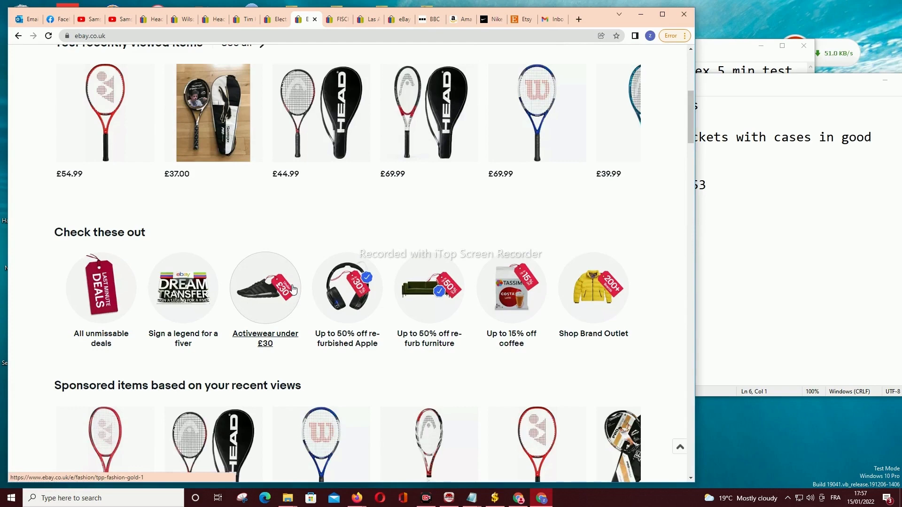
{"action": "scroll", "coordinate": [300, 296], "scroll_direction": "up", "scroll_amount": 7}
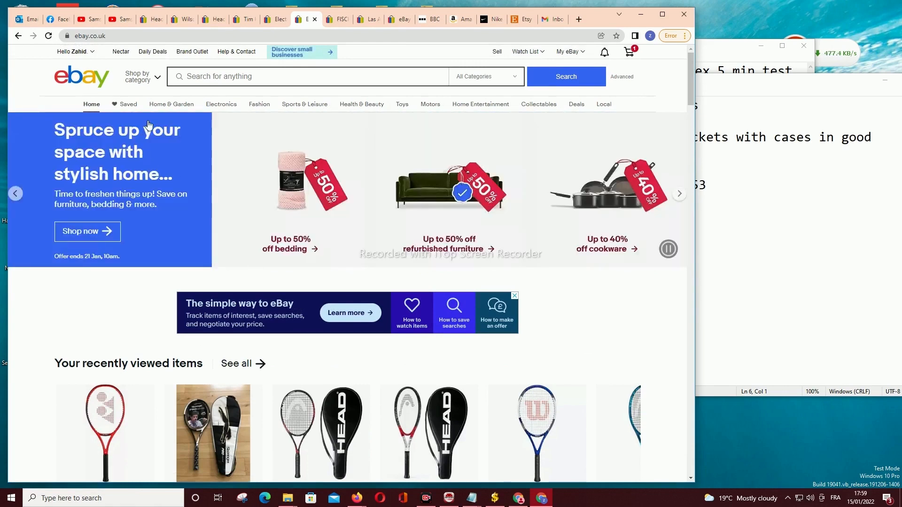
{"action": "mouse_move", "coordinate": [92, 53]}
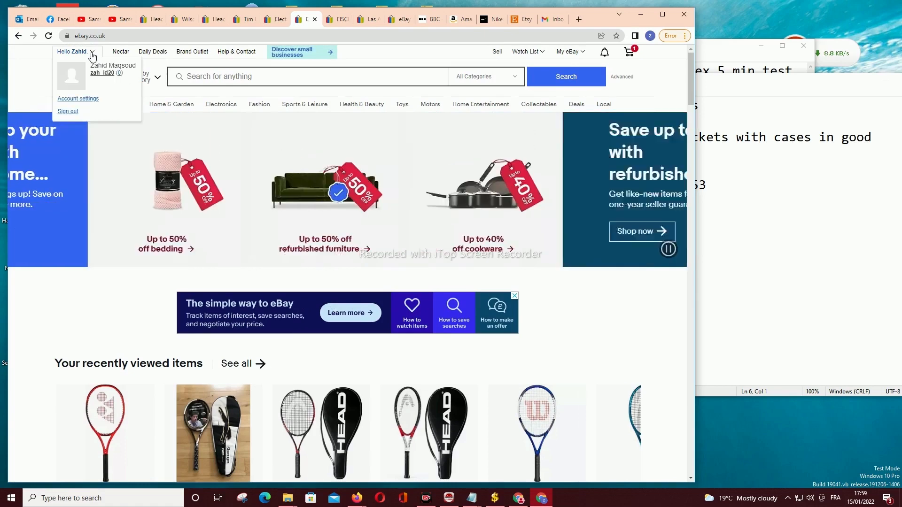
{"action": "left_click", "coordinate": [99, 74]}
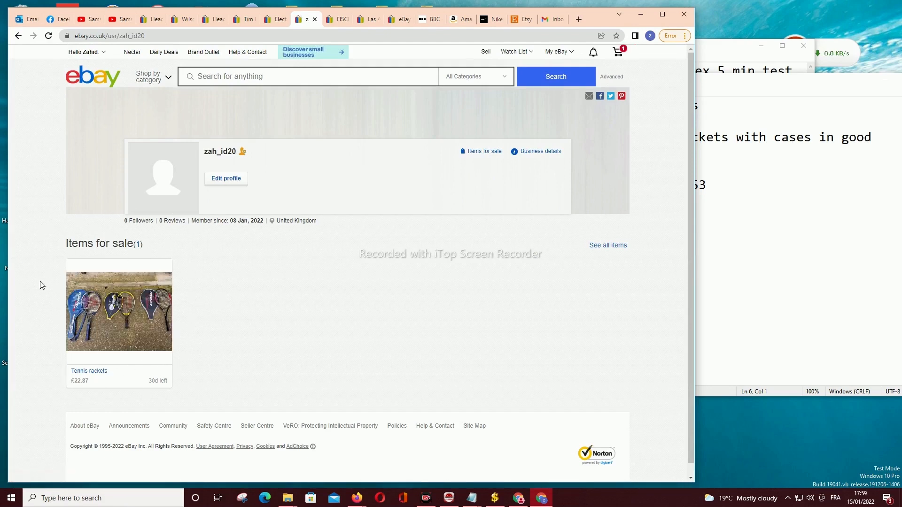
Step: Add the line "17:59 listing active 5 min" to the Notepad listing notes, with the author's name a few lines below
{"action": "left_click", "coordinate": [740, 256]}
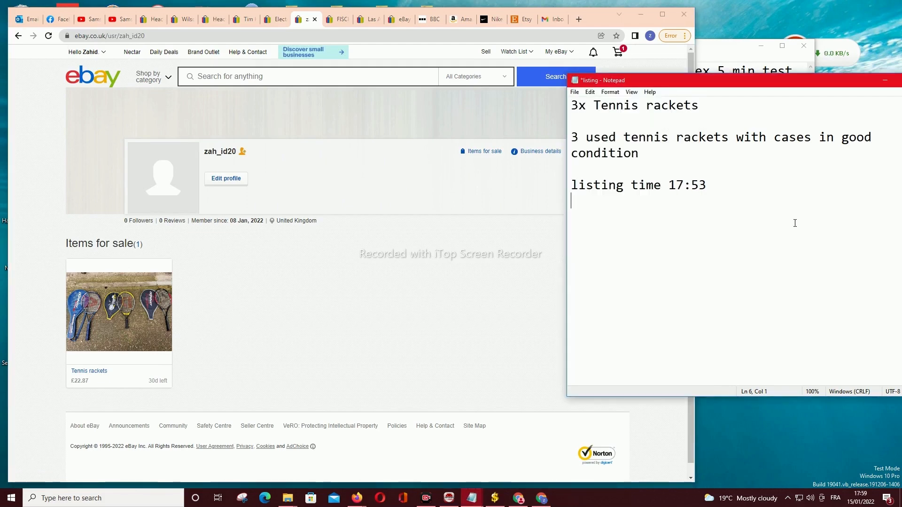
{"action": "type", "text": "1"}
{"action": "type", "text": "7/"}
{"action": "type", "text": "59"}
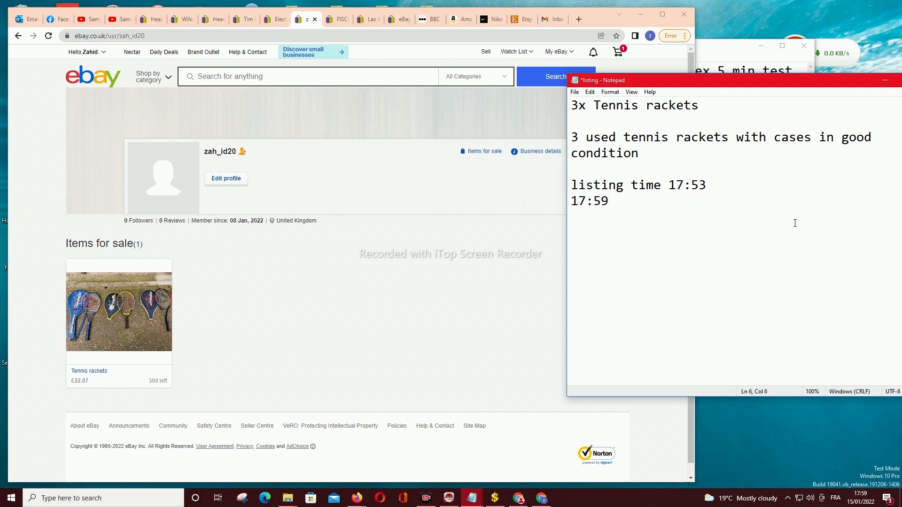
{"action": "type", "text": " lising"}
{"action": "key", "text": "Left"}
{"action": "key", "text": "Left"}
{"action": "key", "text": "Left"}
{"action": "type", "text": "ting active "}
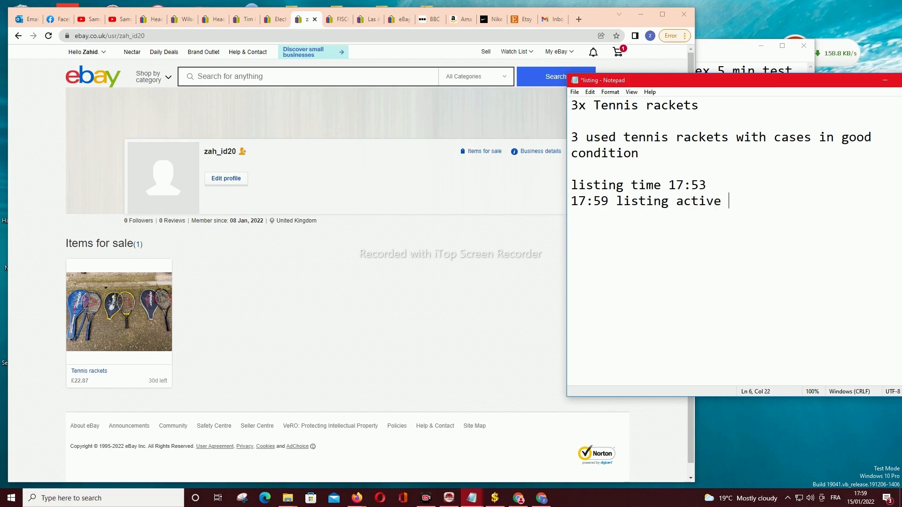
{"action": "type", "text": "5 mi"}
{"action": "type", "text": "Abdou "}
{"action": "type", "text": "GSM"}
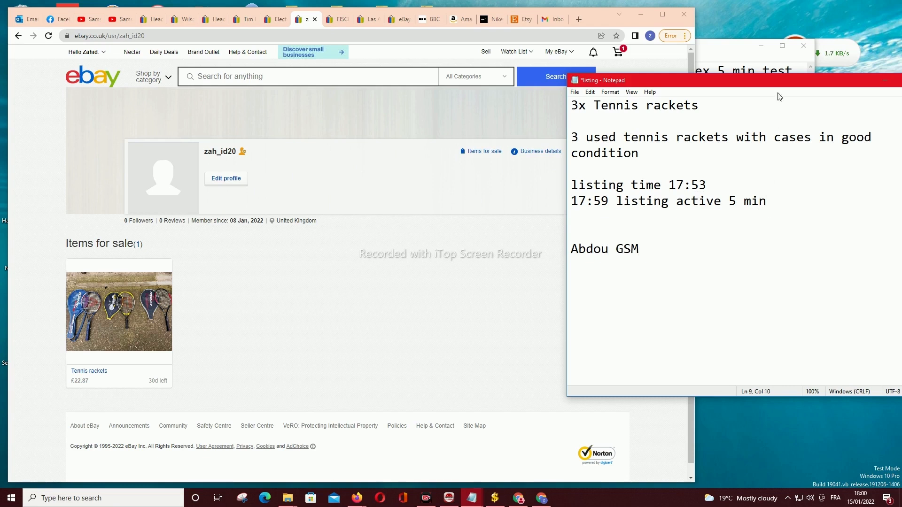
Step: Move the listing notes over the eBay profile, return to the browser and open the profile's items for sale
{"action": "left_click_drag", "start_coordinate": [785, 85], "coordinate": [494, 103]}
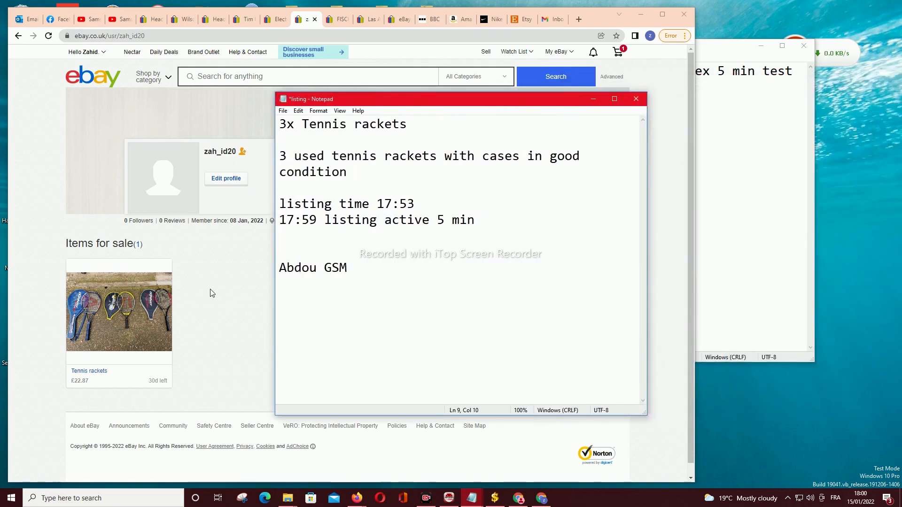
{"action": "left_click", "coordinate": [210, 293]}
{"action": "left_click", "coordinate": [482, 153]}
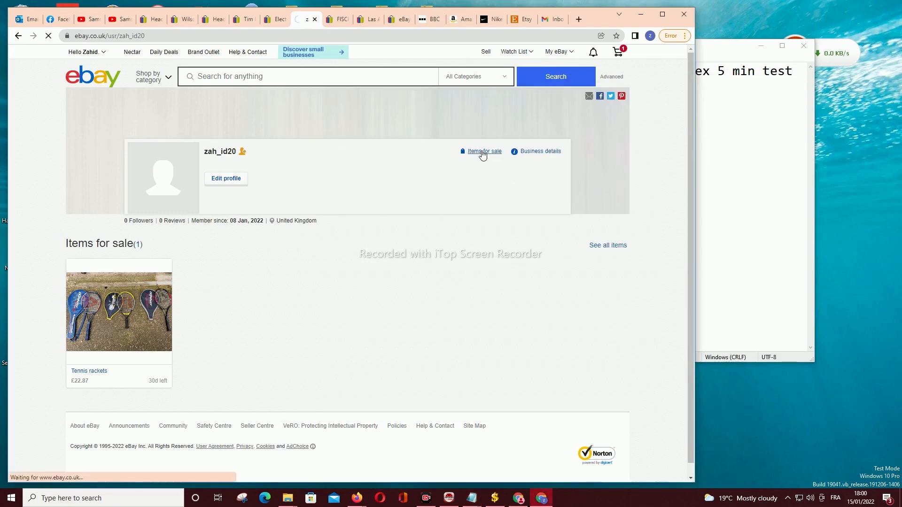